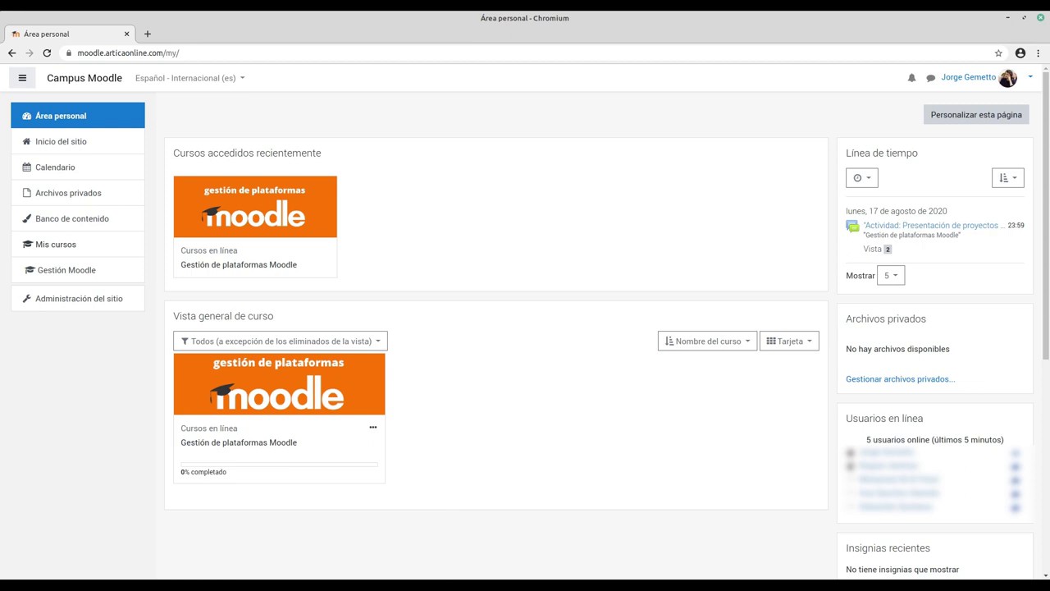
# Step: Bring the modeloplanillaestudiantes.ods student template to the front and select cells A2 and B1
pyautogui.moveTo(438, 585)
pyautogui.click(438, 541)
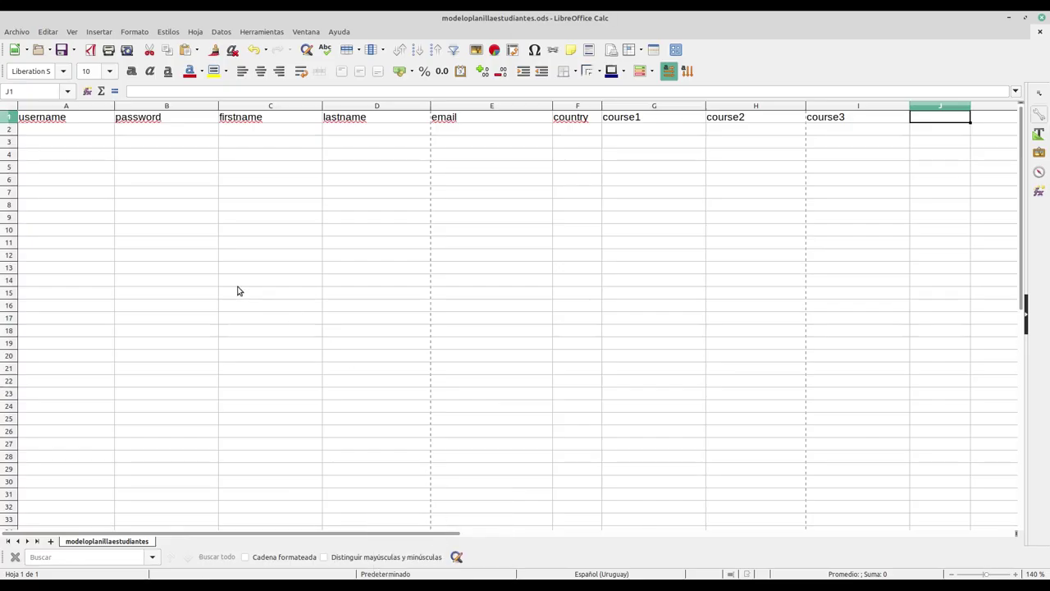
pyautogui.click(46, 136)
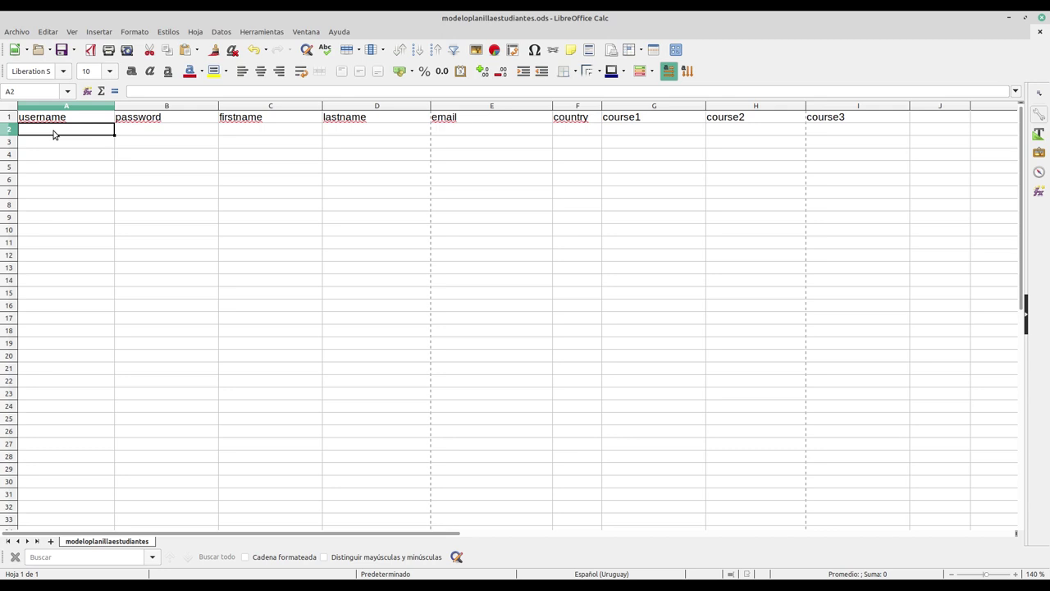
pyautogui.click(171, 120)
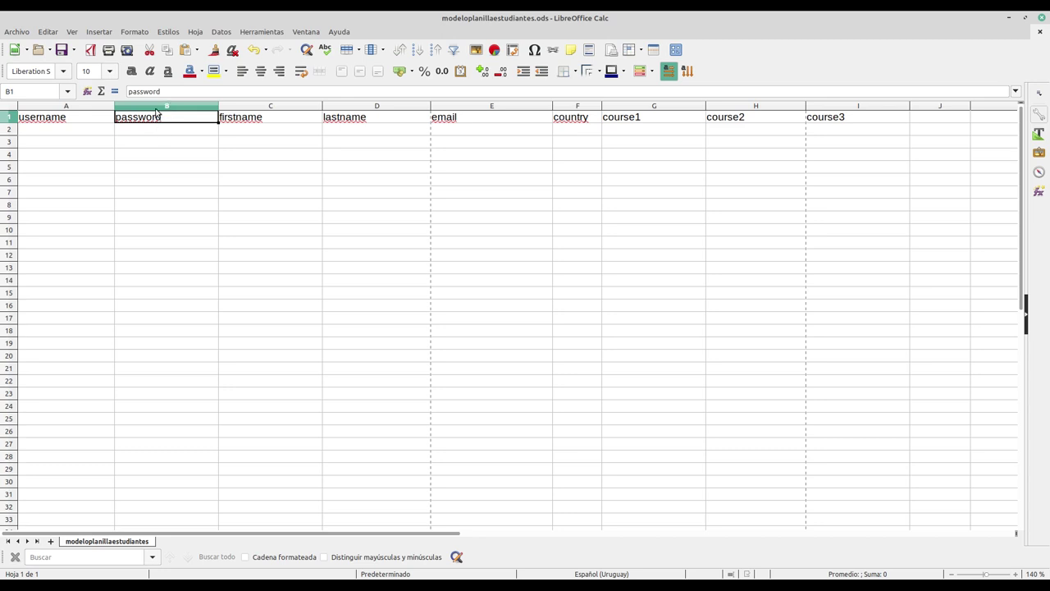
# Step: Delete column B (password) through Eliminar columnas, then select cell A2
pyautogui.click(157, 109)
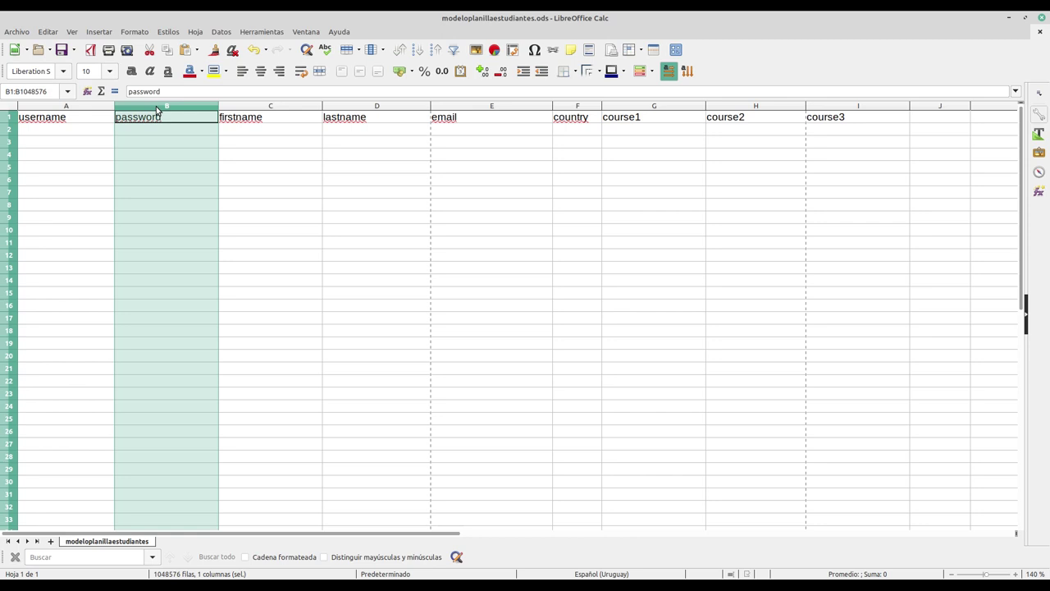
pyautogui.rightClick(157, 109)
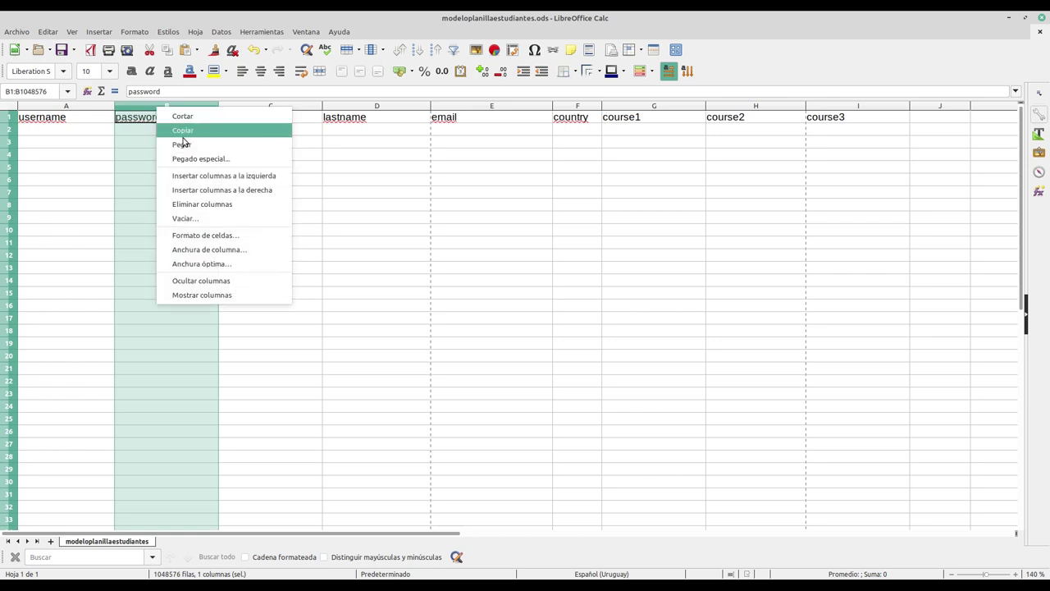
pyautogui.click(208, 206)
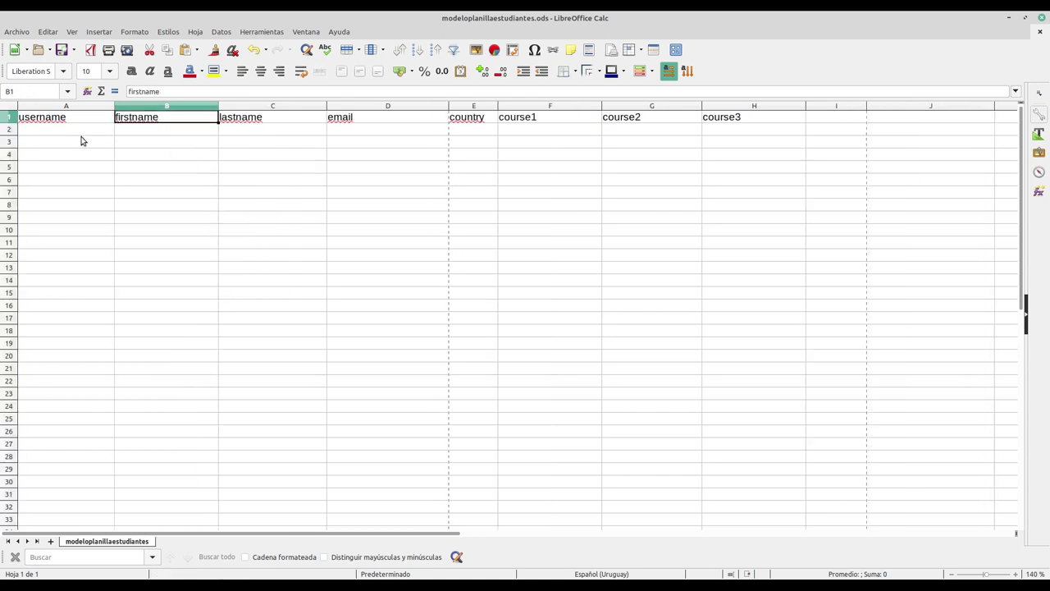
pyautogui.click(54, 131)
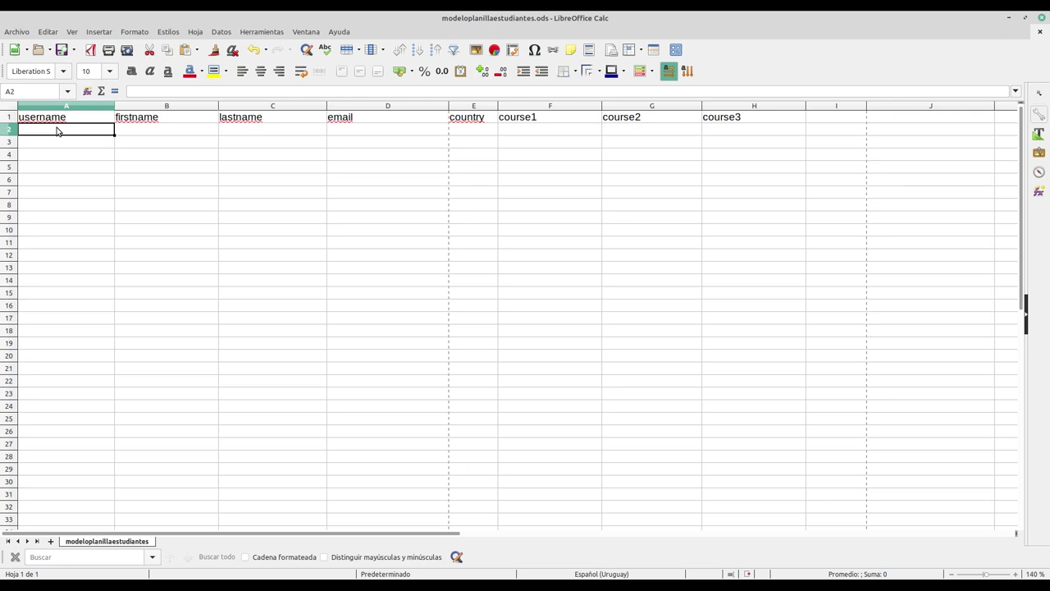
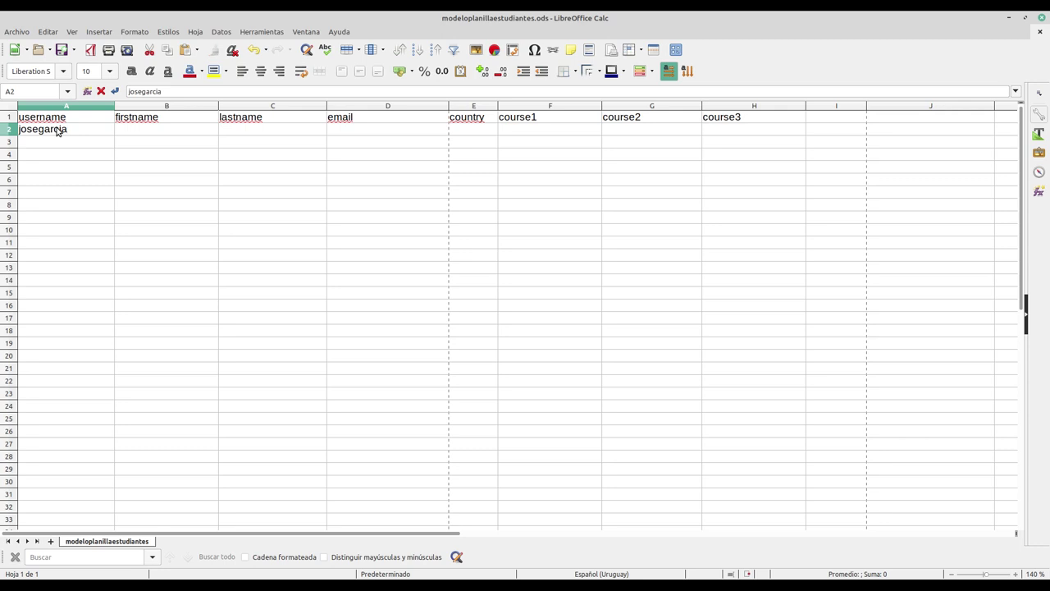
# Step: Enter the student's username, first name, last name and e-mail in A2 through D2
pyautogui.click(156, 132)
pyautogui.write('José')
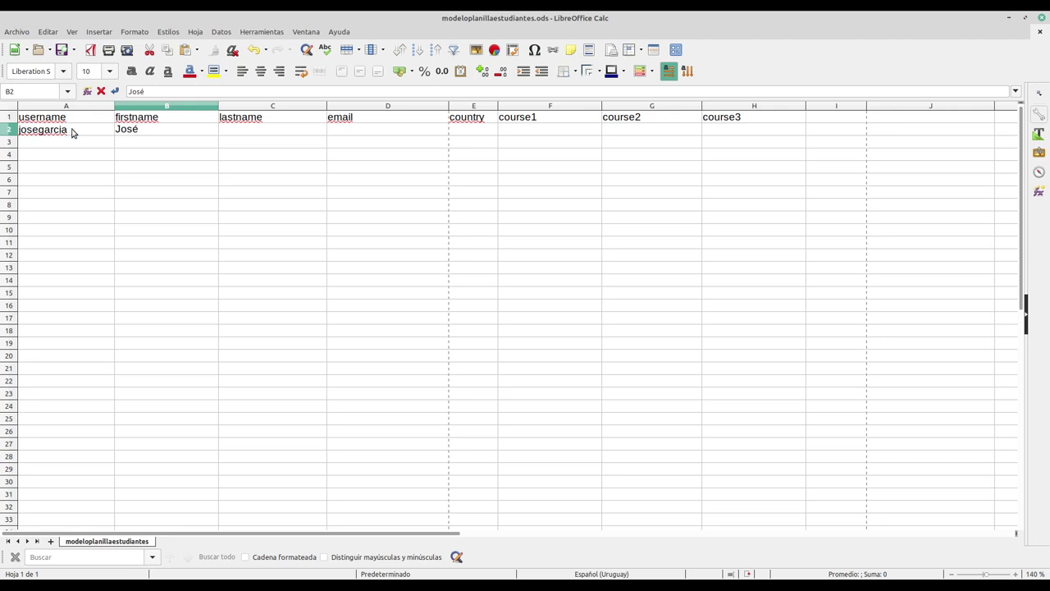
pyautogui.click(250, 129)
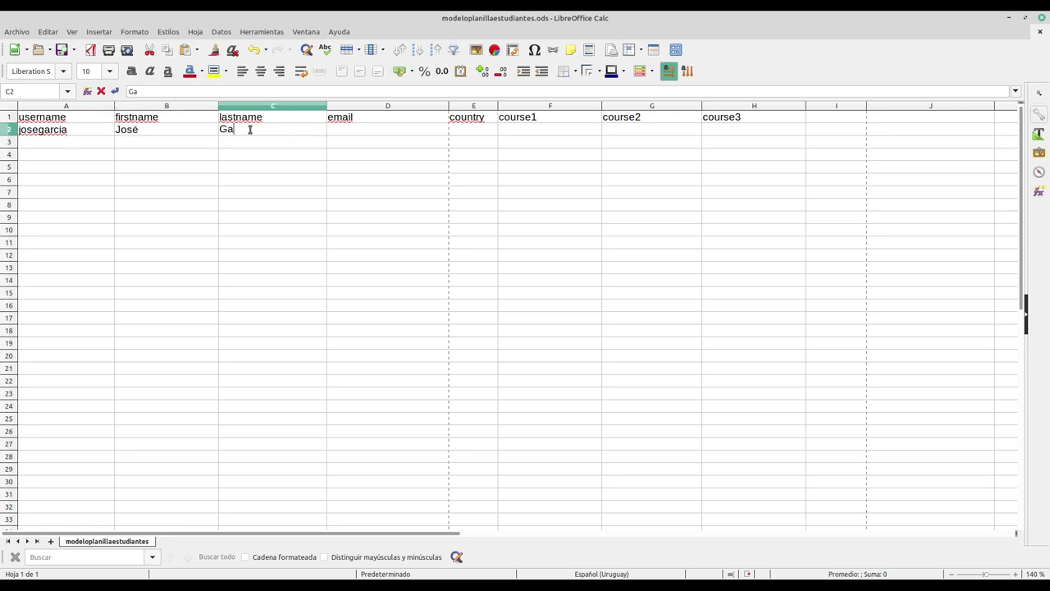
pyautogui.click(352, 131)
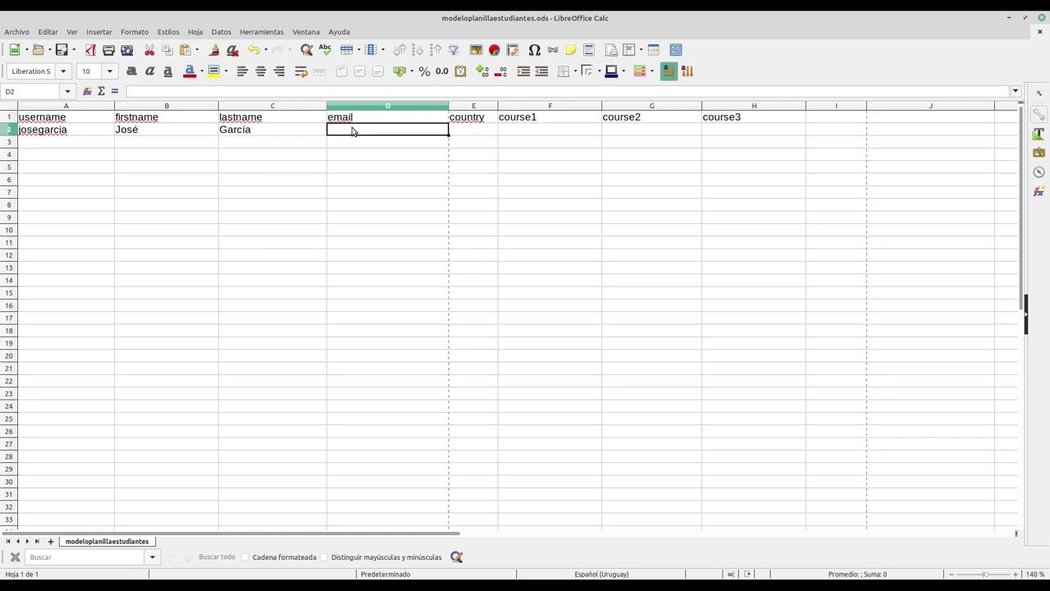
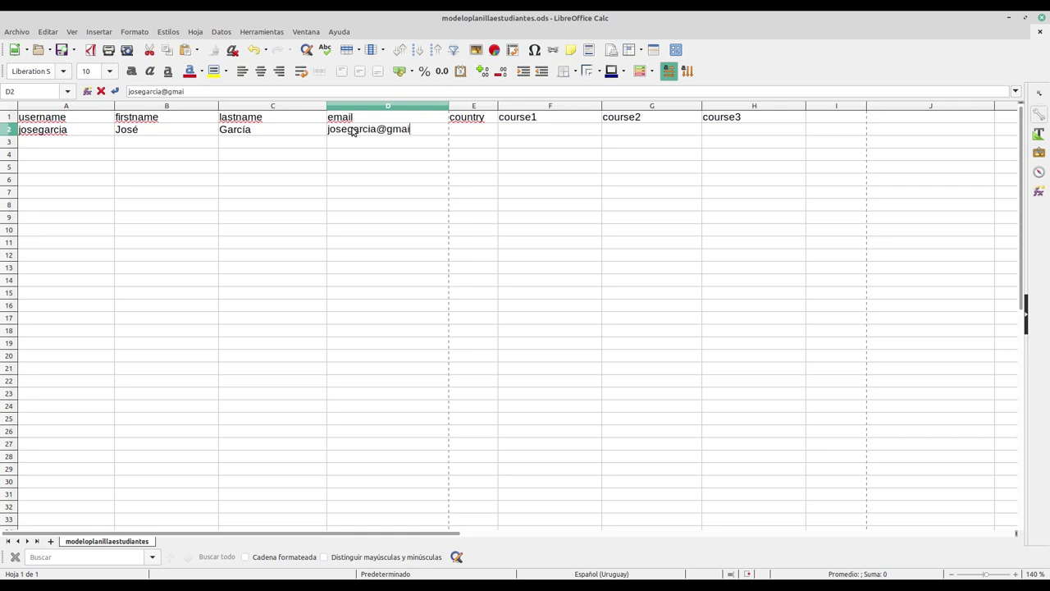
pyautogui.click(469, 132)
# Step: Clear the hyperlink formatting from the e-mail in D2 and enter country code ES in E2
pyautogui.rightClick(439, 133)
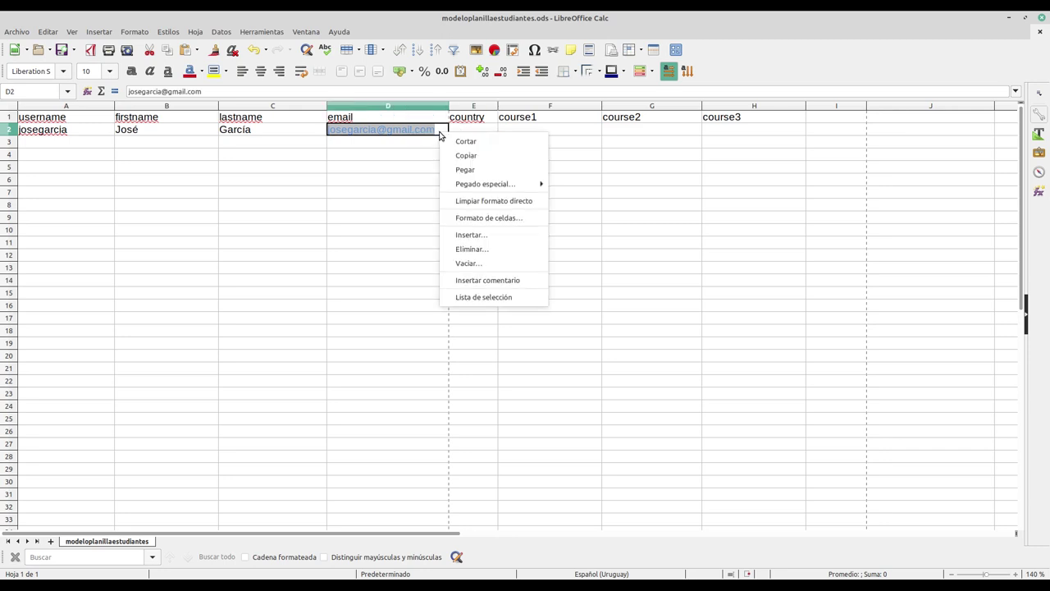
pyautogui.click(487, 200)
pyautogui.click(472, 131)
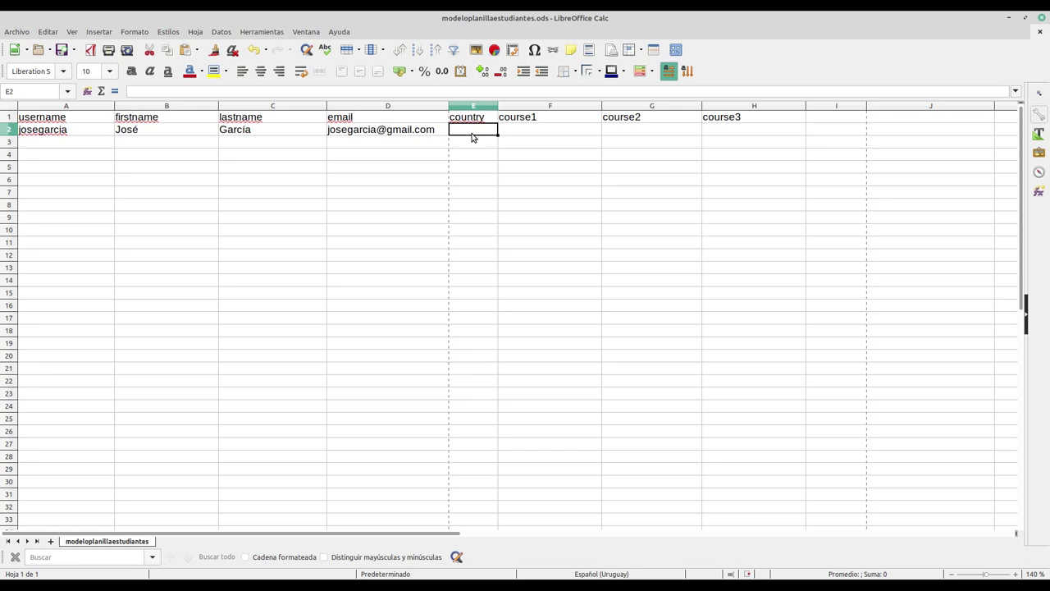
pyautogui.write('ES')
pyautogui.click(525, 131)
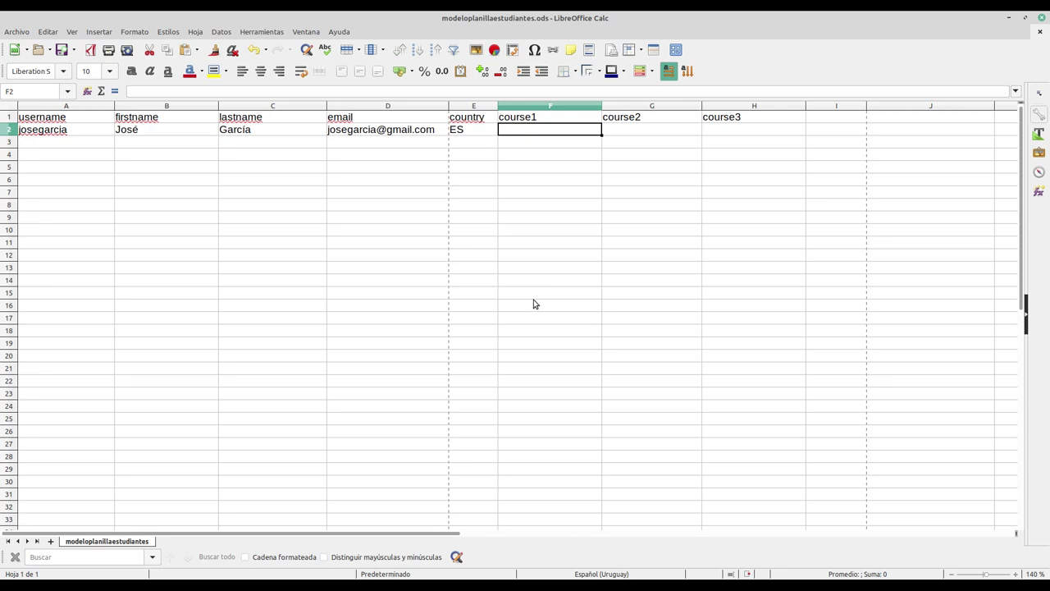
# Step: Select the short name 'Gestión Moodle' in the Moodle course settings, then return to Calc
pyautogui.moveTo(412, 585)
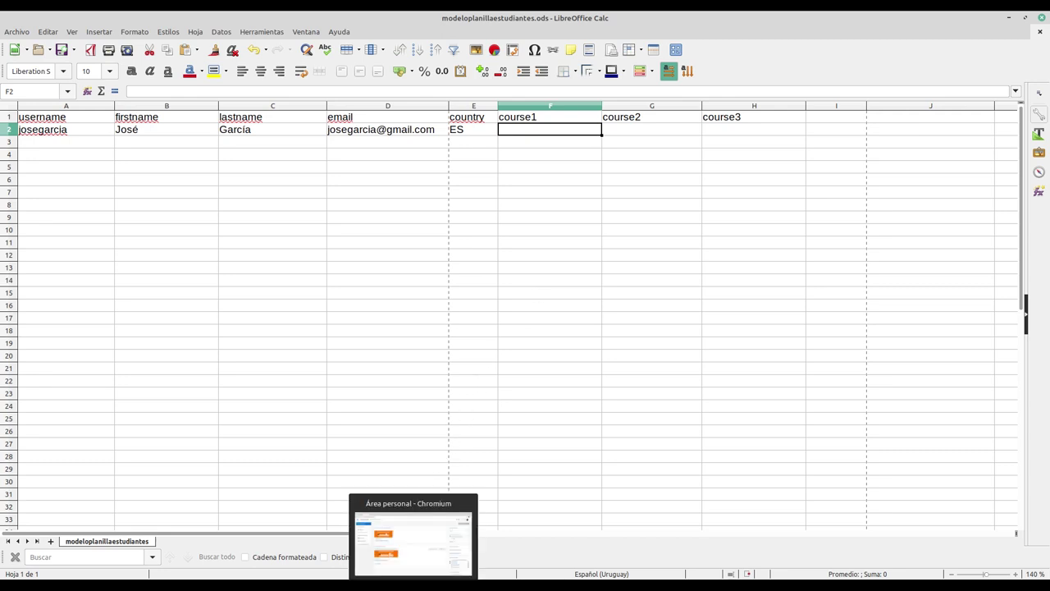
pyautogui.click(420, 565)
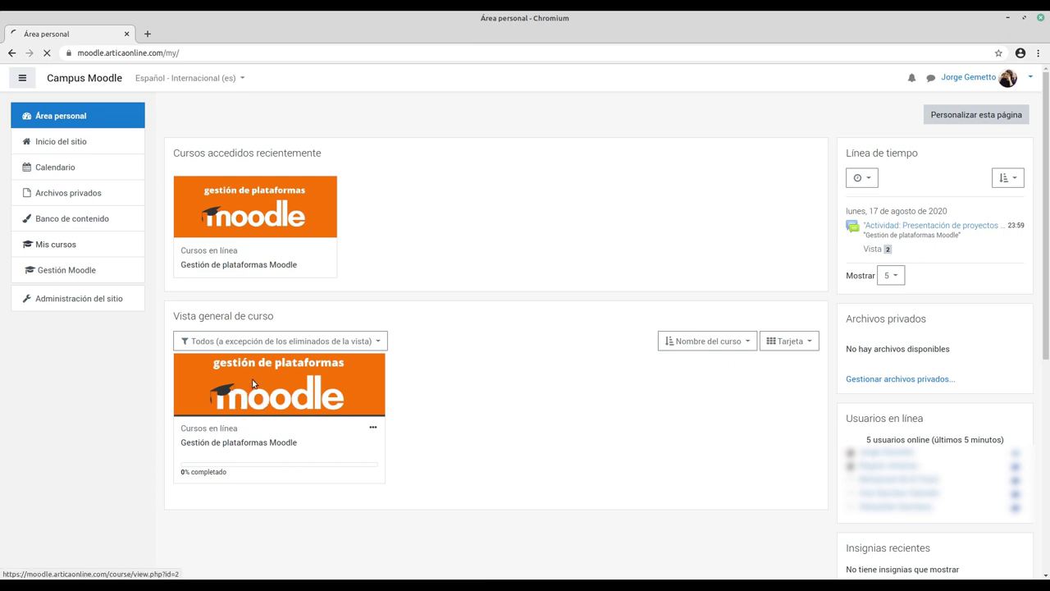
pyautogui.click(254, 383)
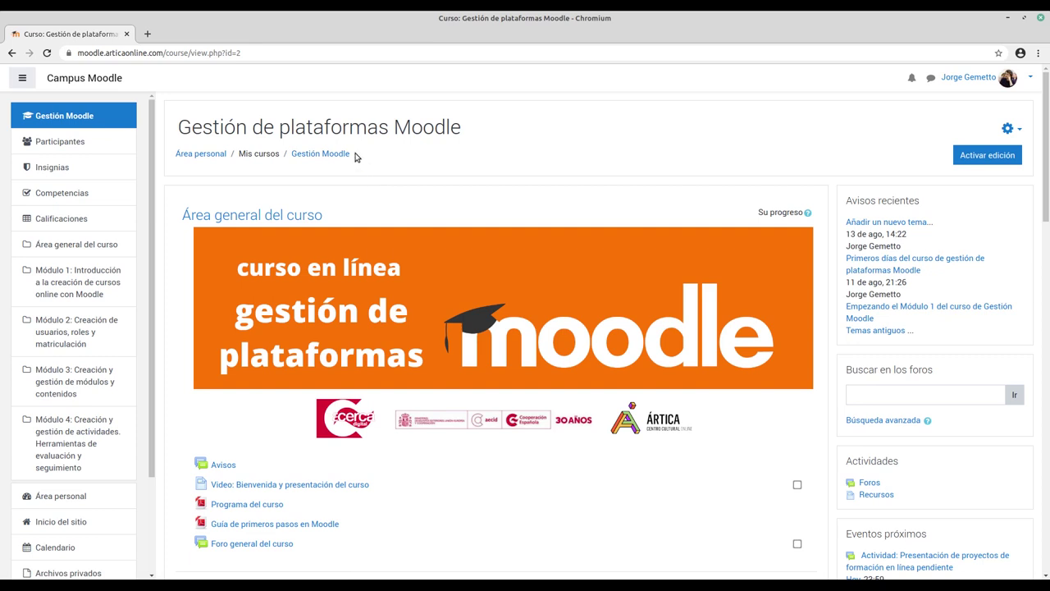
pyautogui.moveTo(353, 155); pyautogui.dragTo(290, 154)
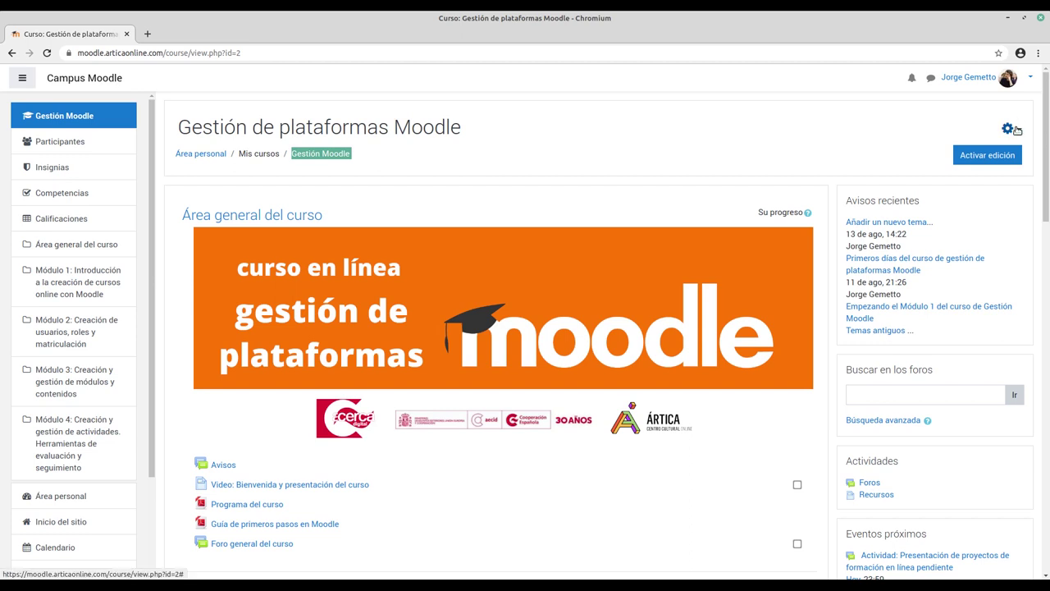
pyautogui.click(1016, 130)
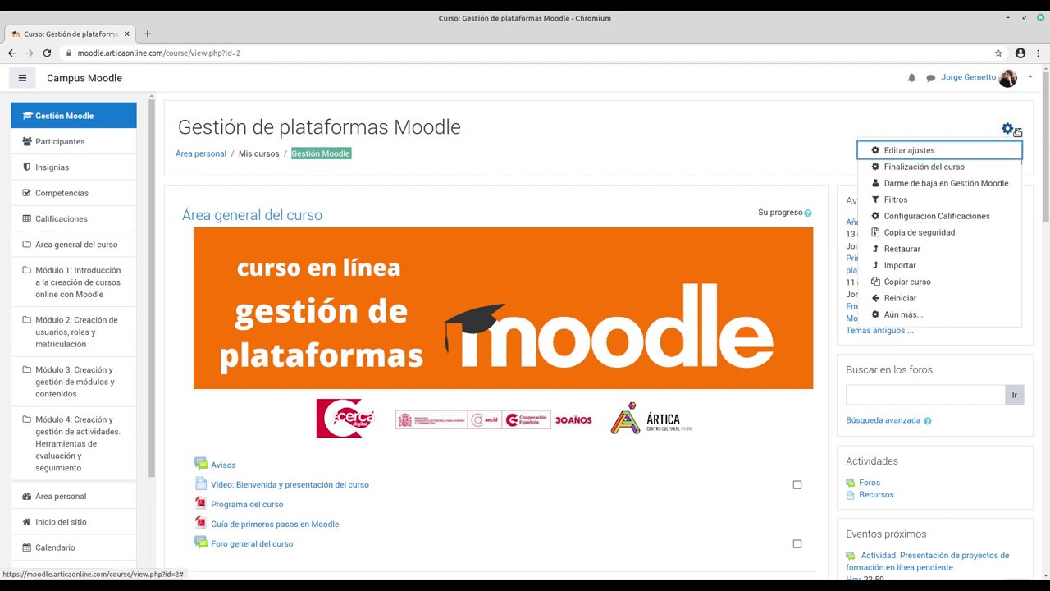
pyautogui.click(905, 151)
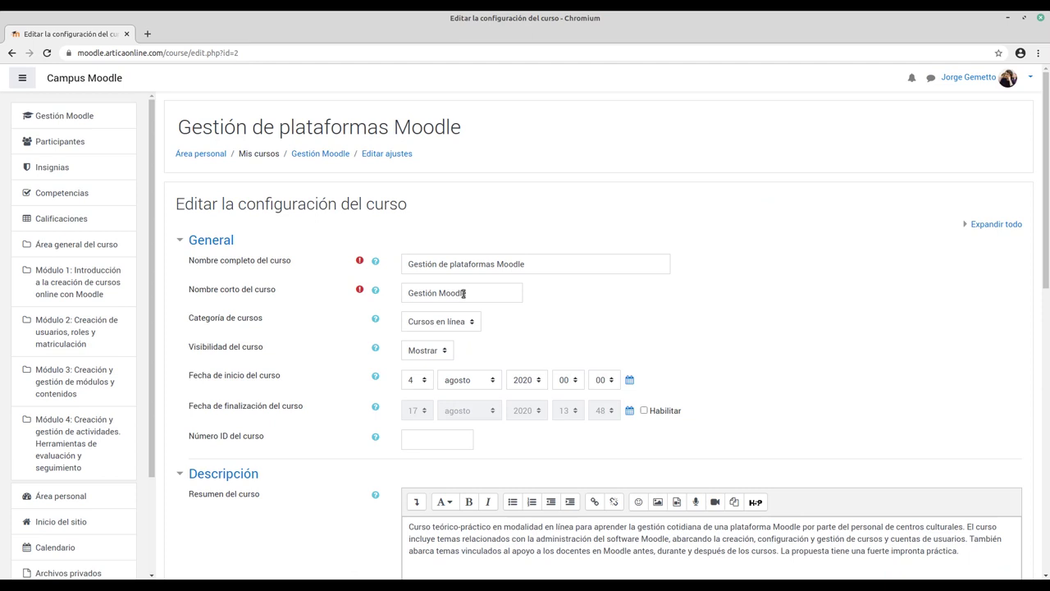
pyautogui.moveTo(466, 292); pyautogui.dragTo(403, 287)
pyautogui.hotkey('ctrl', 'c')
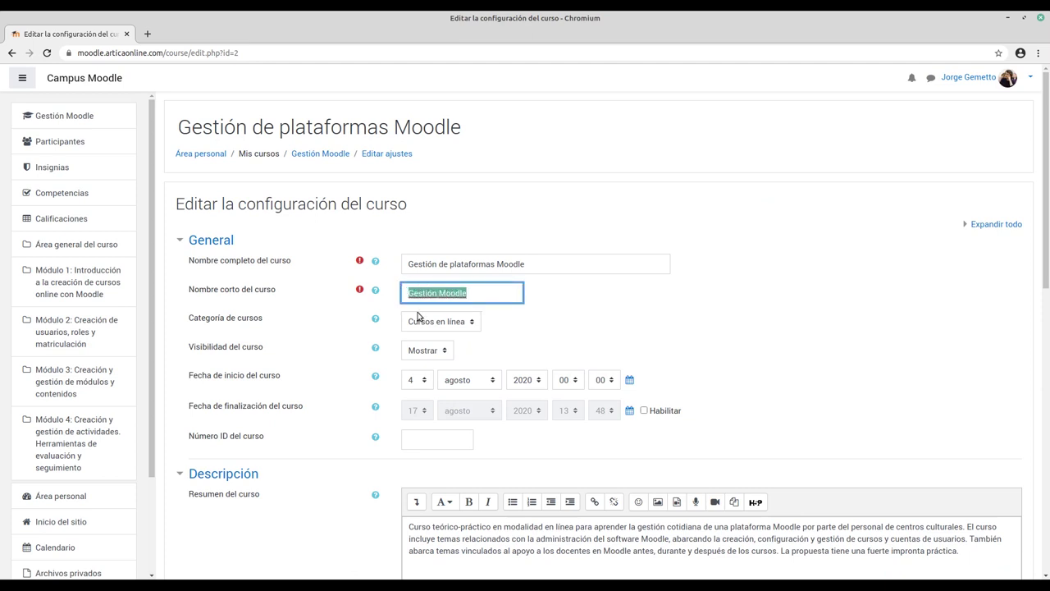
pyautogui.hotkey('alt', 'Tab')
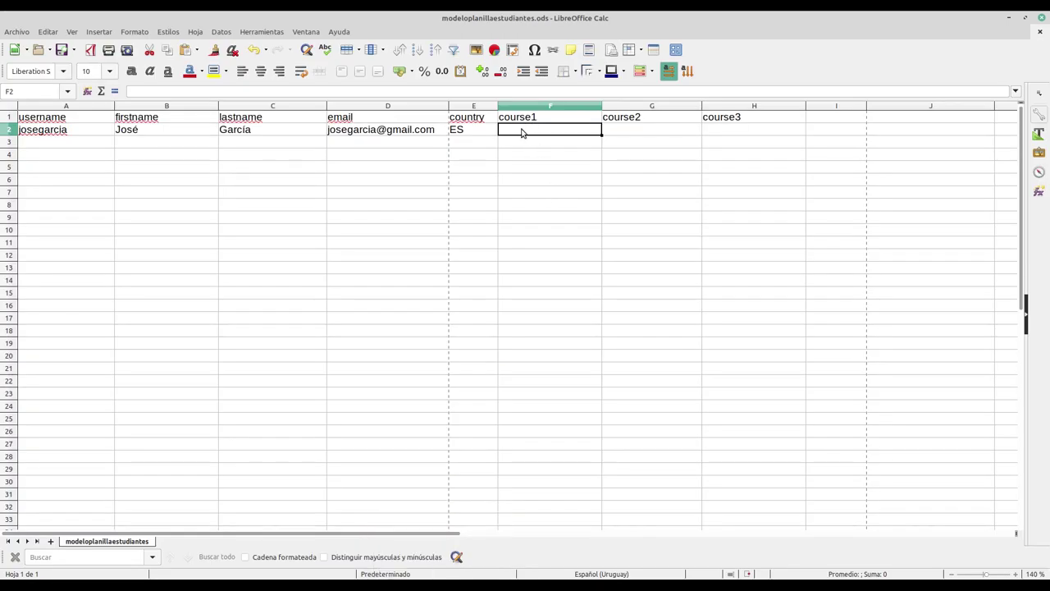
# Step: Paste 'Gestión Moodle' into F2 under course1 and add a course4 header in I1
pyautogui.hotkey('ctrl', 'v')
pyautogui.click(639, 134)
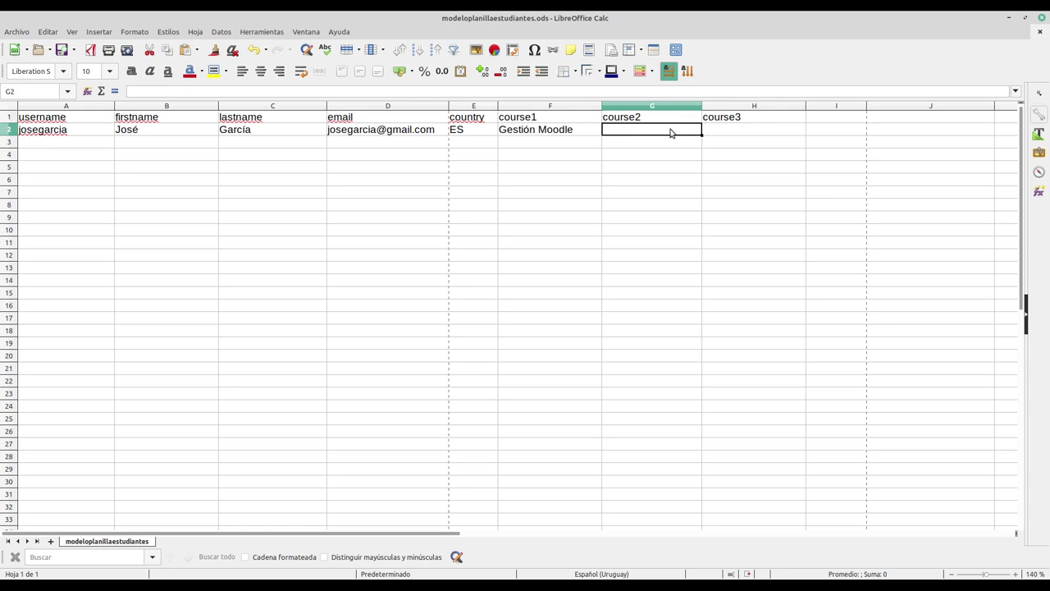
pyautogui.click(833, 119)
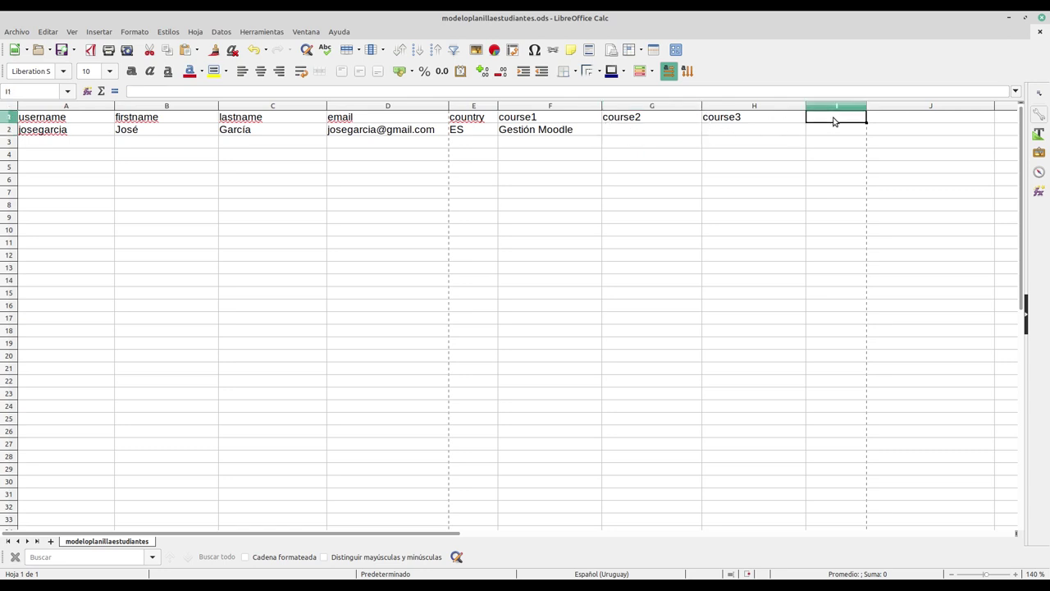
pyautogui.write('course4')
pyautogui.press('Return')
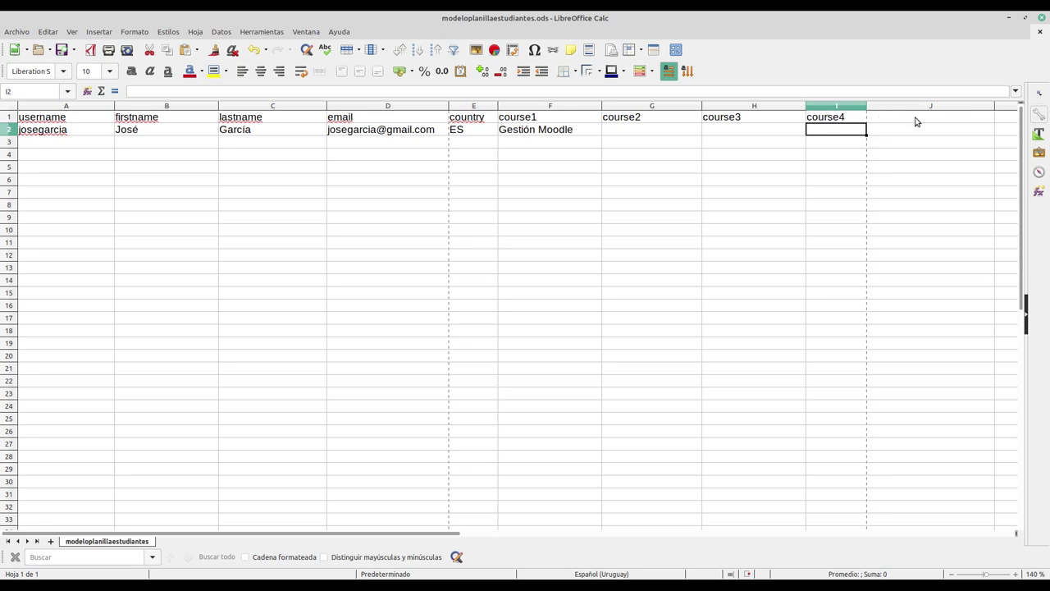
pyautogui.click(774, 130)
pyautogui.click(836, 135)
pyautogui.click(53, 144)
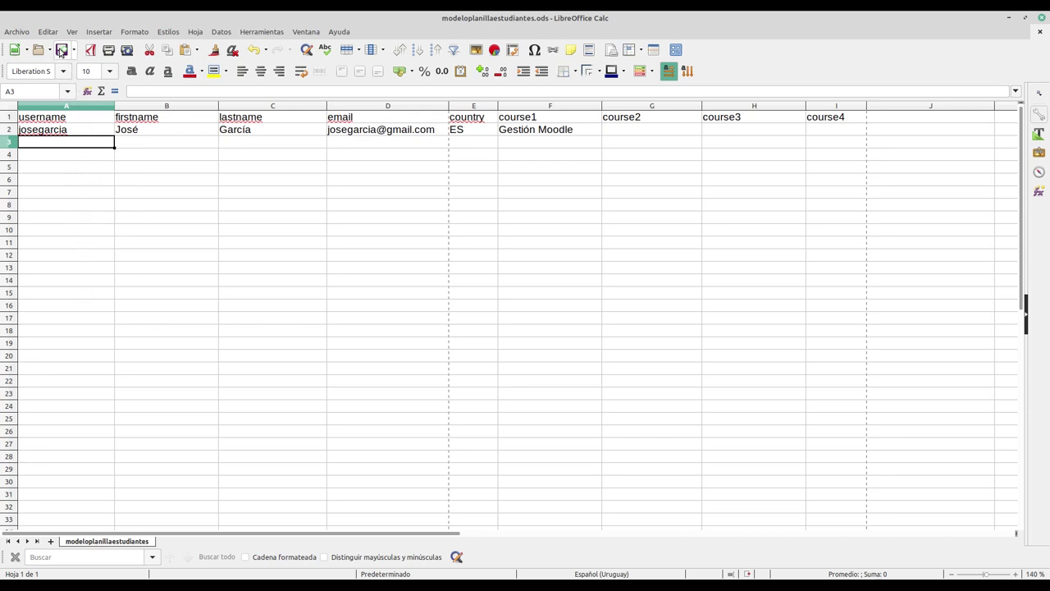
# Step: Save as modeloplanillaestudiantes.csv in Texto CSV format, keeping UTF-8 and semicolon export options
pyautogui.click(15, 33)
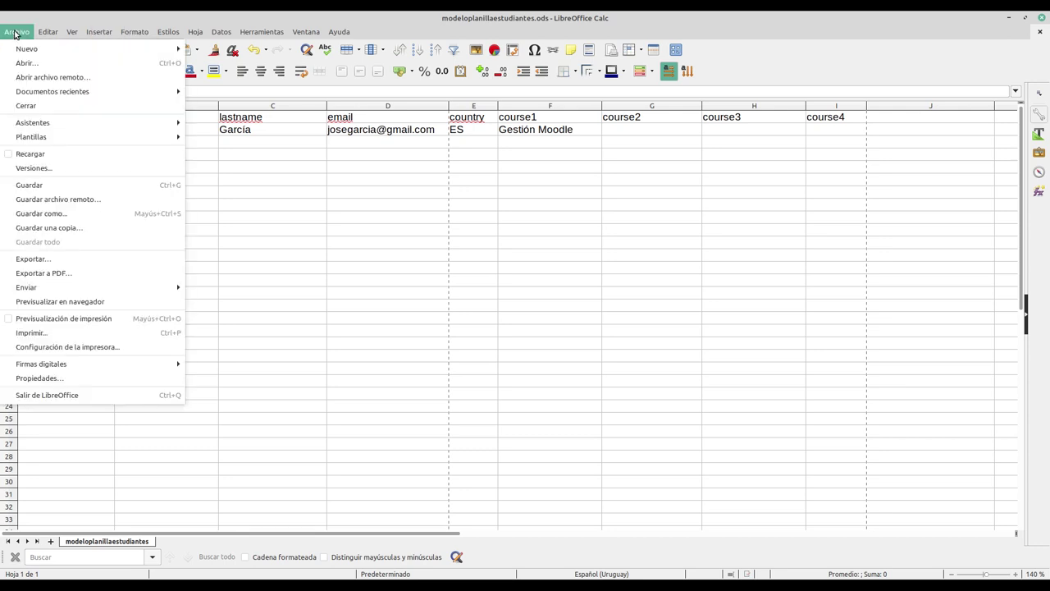
pyautogui.click(48, 215)
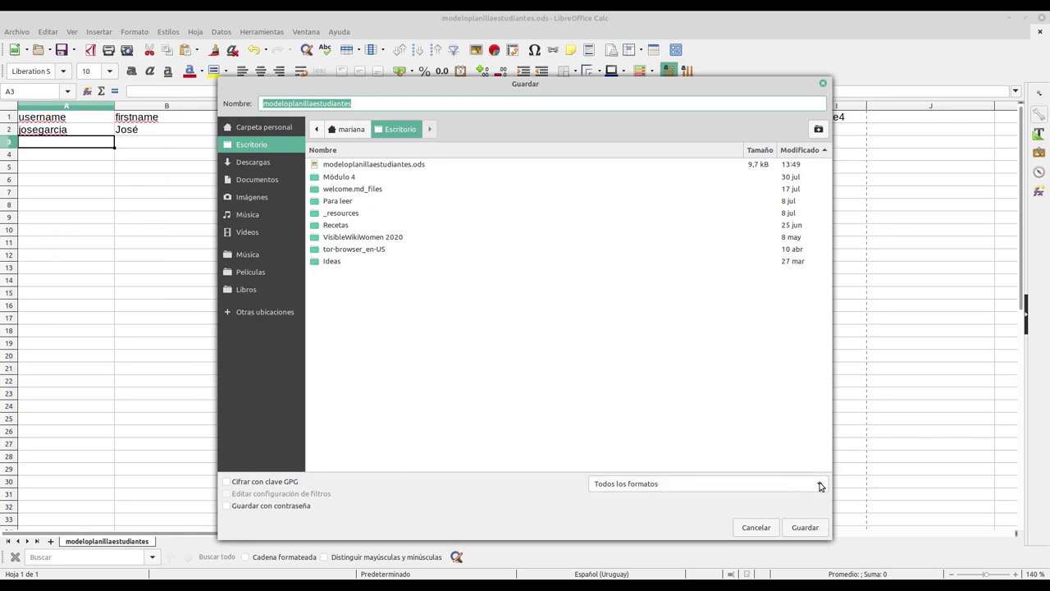
pyautogui.click(820, 484)
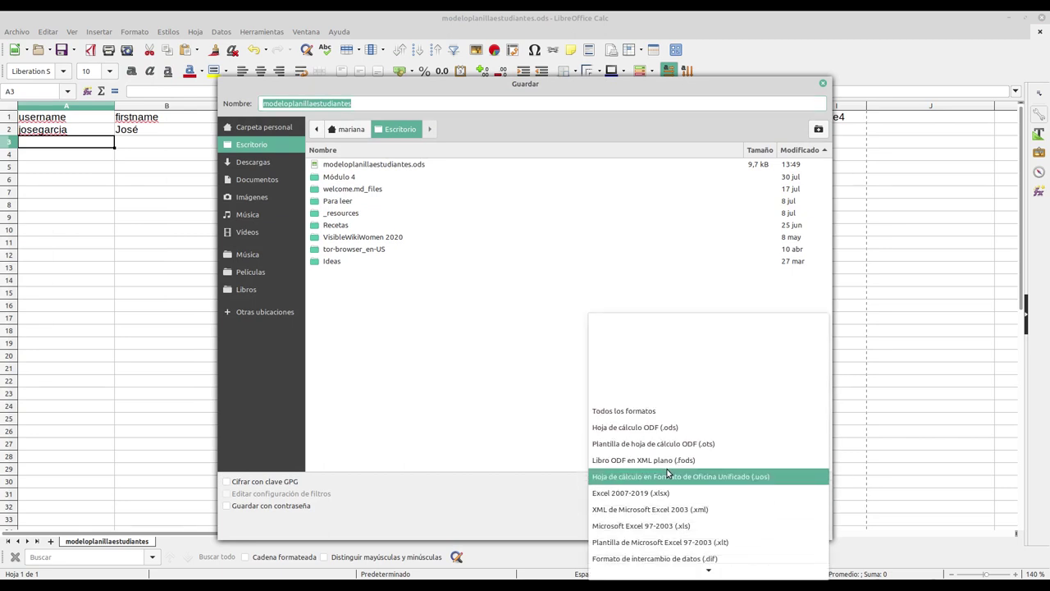
pyautogui.scroll(-5, 668, 473)
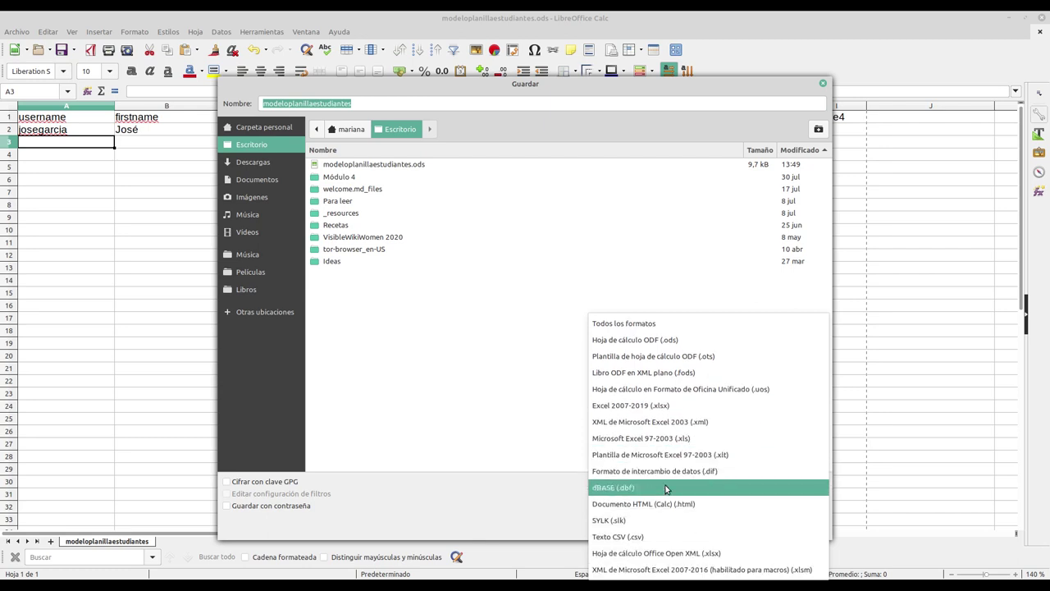
pyautogui.click(631, 538)
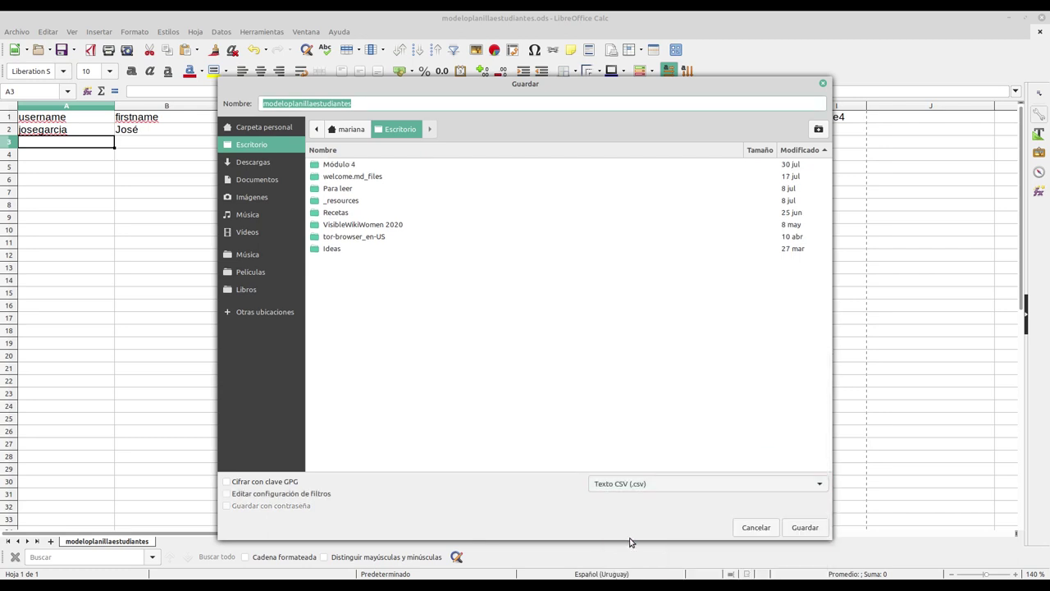
pyautogui.click(804, 528)
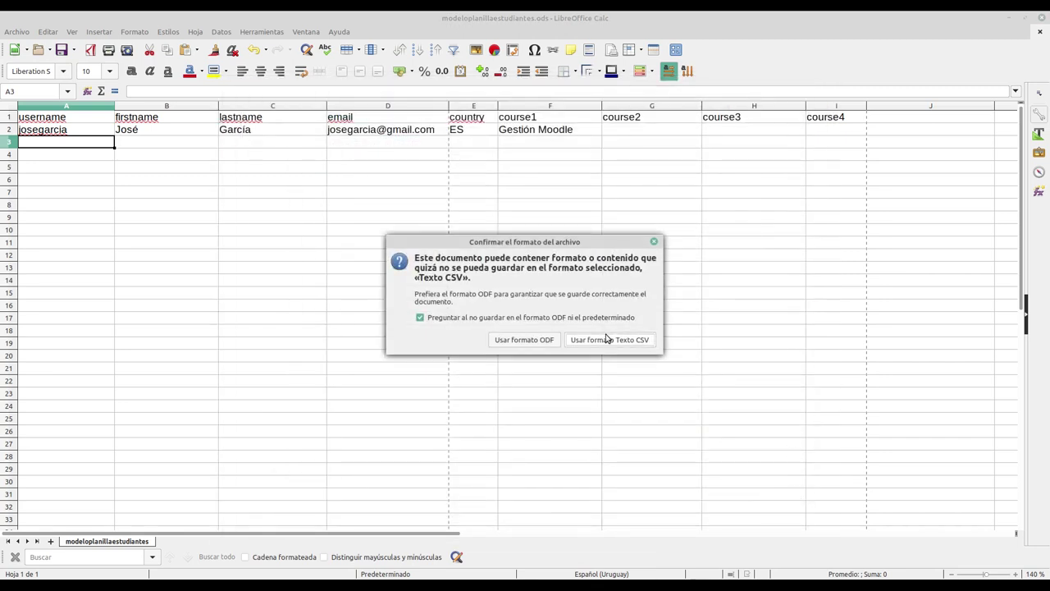
pyautogui.click(611, 341)
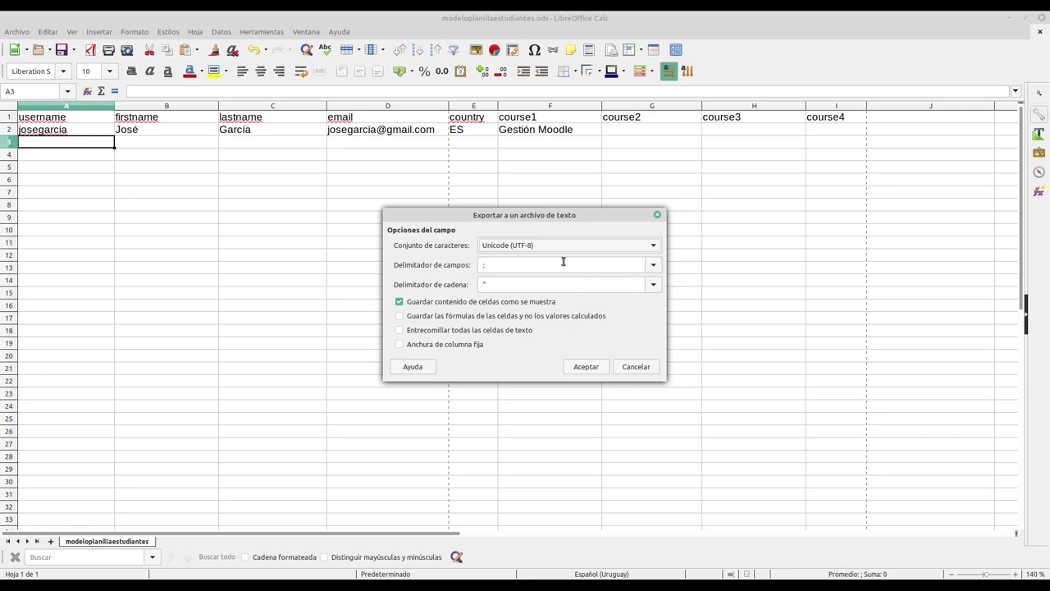
pyautogui.click(583, 366)
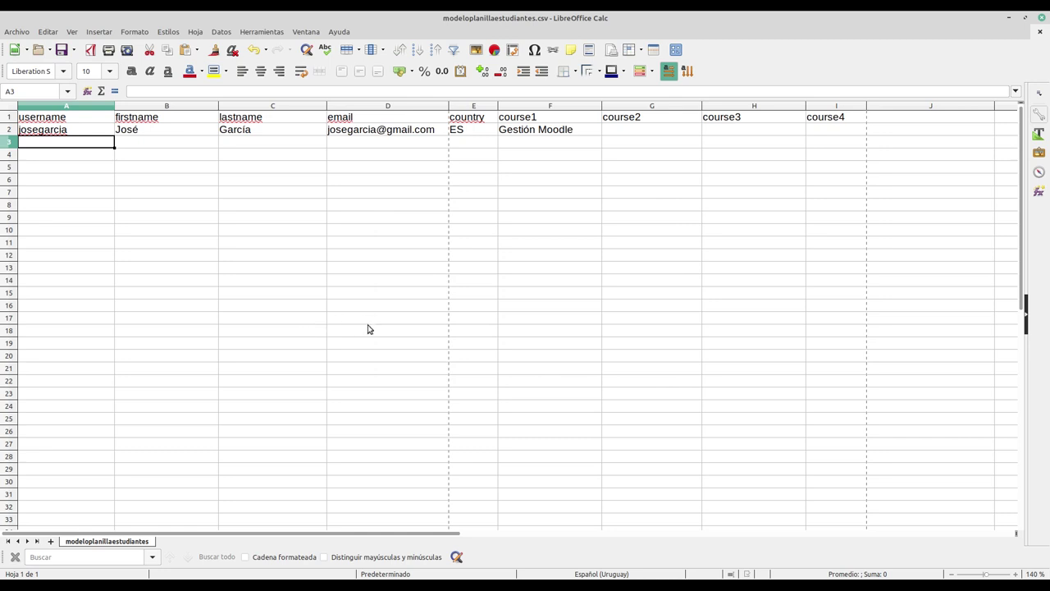
# Step: Go from Inicio del sitio to Administración del sitio > Usuarios > Subir usuarios in Moodle
pyautogui.moveTo(412, 585)
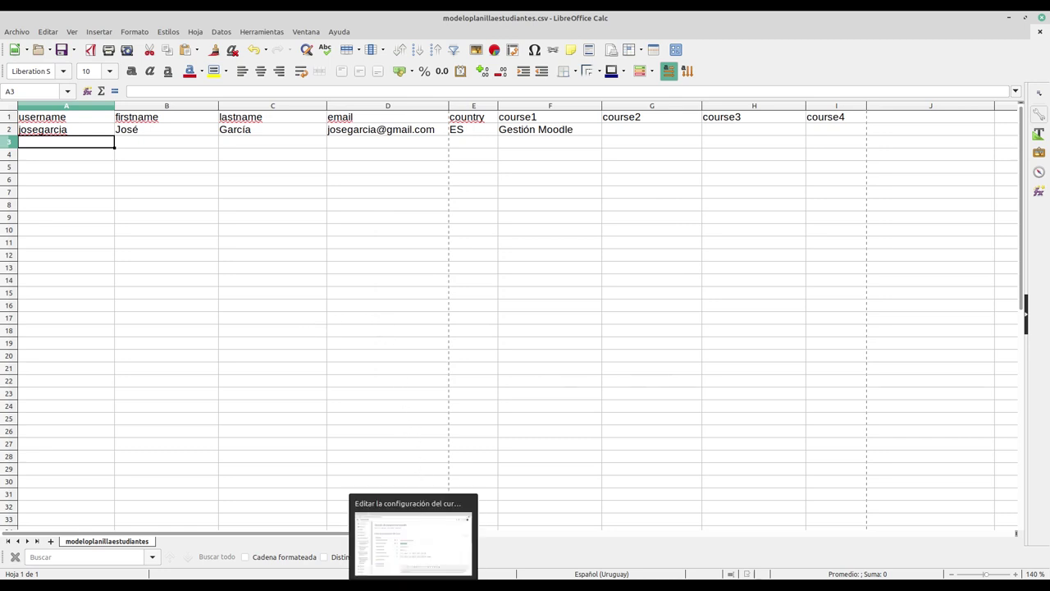
pyautogui.click(412, 541)
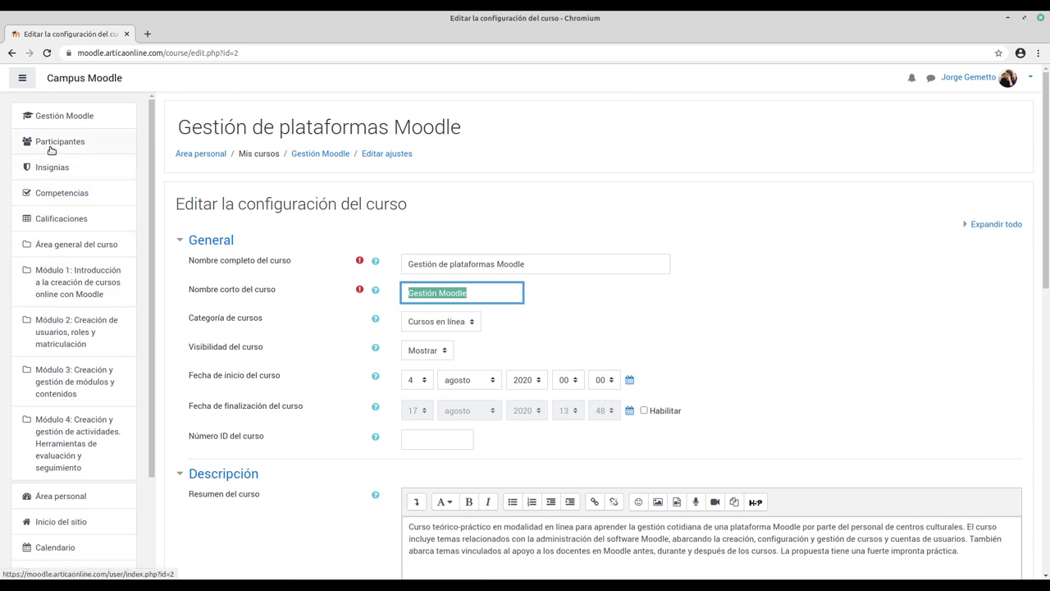
pyautogui.scroll(-3, 47, 172)
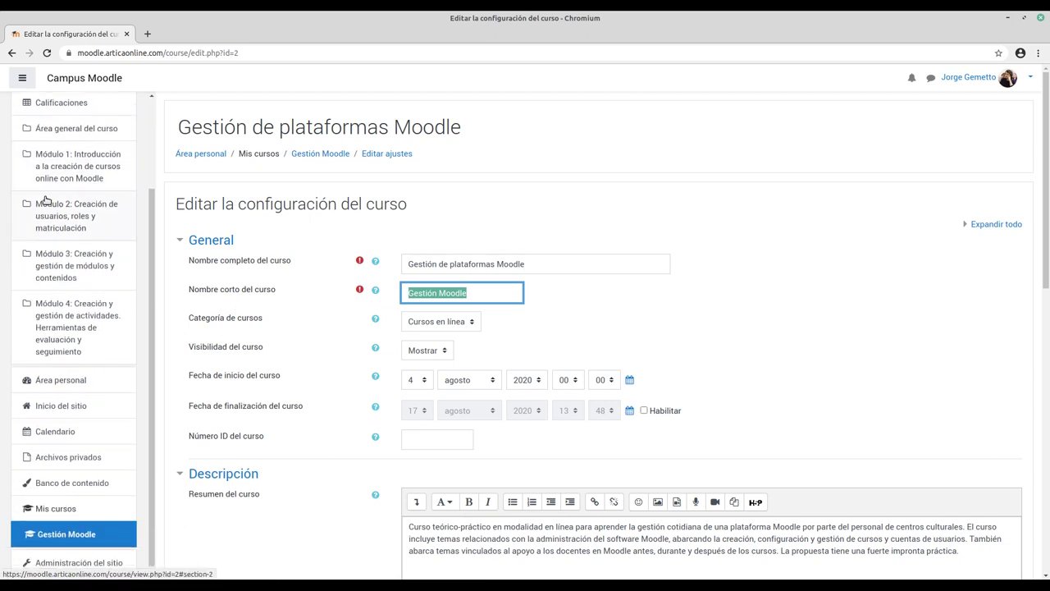
pyautogui.click(52, 401)
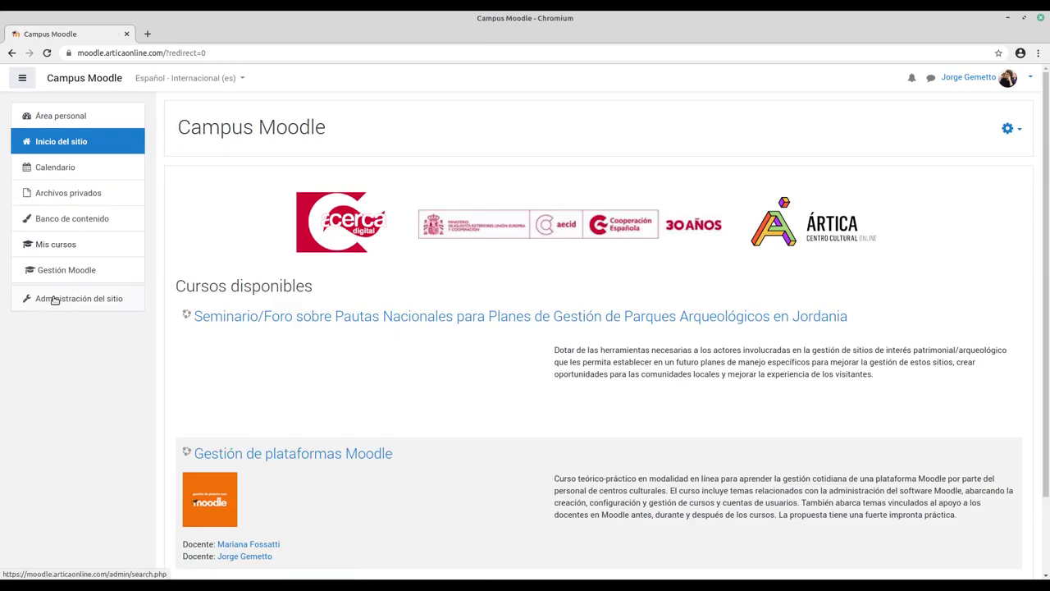
pyautogui.click(73, 300)
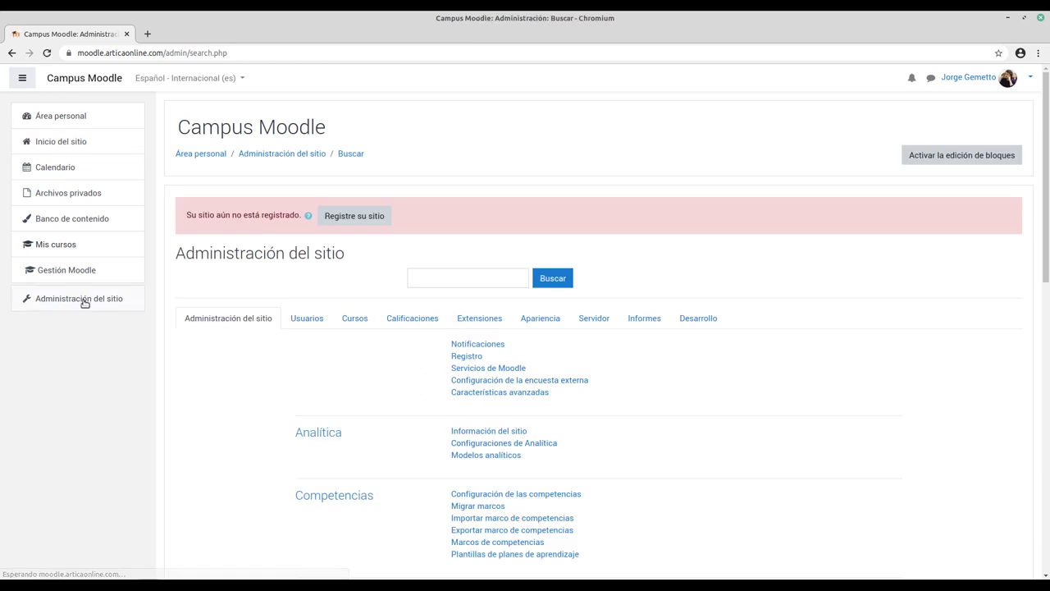
pyautogui.scroll(-1, 312, 281)
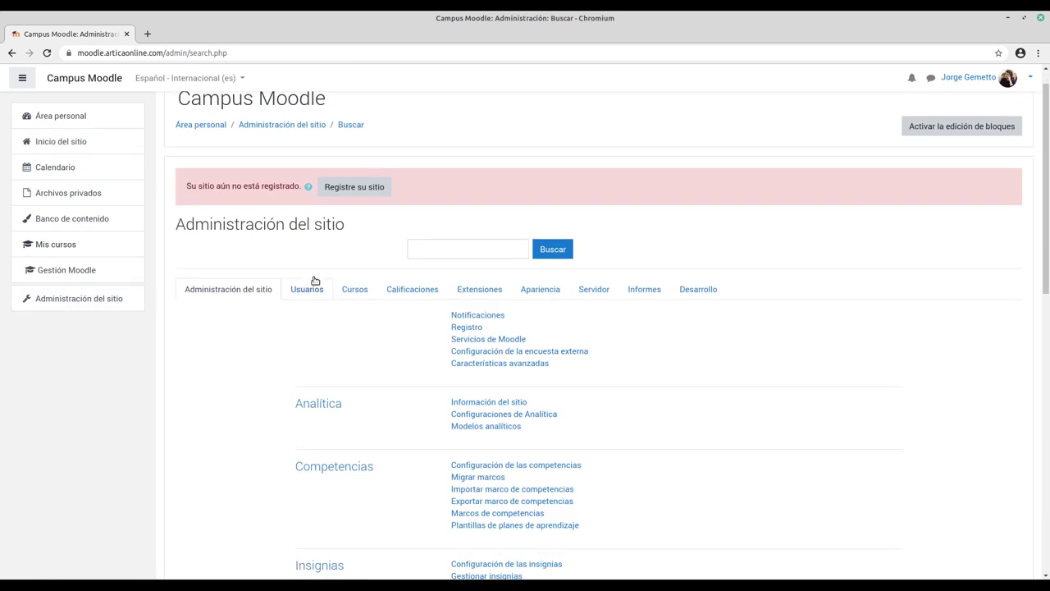
pyautogui.click(310, 291)
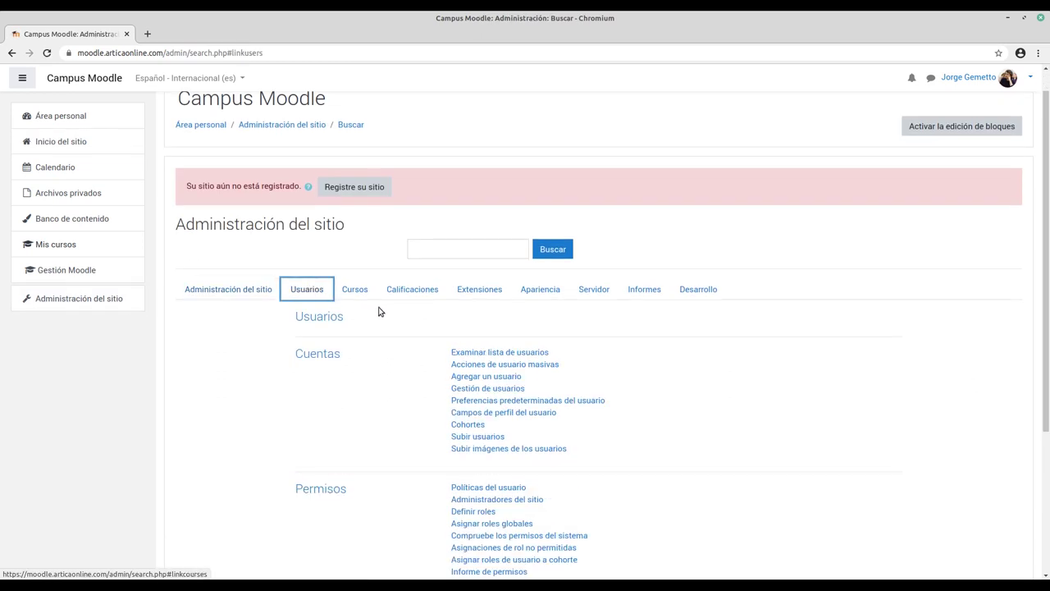
pyautogui.scroll(-2, 408, 315)
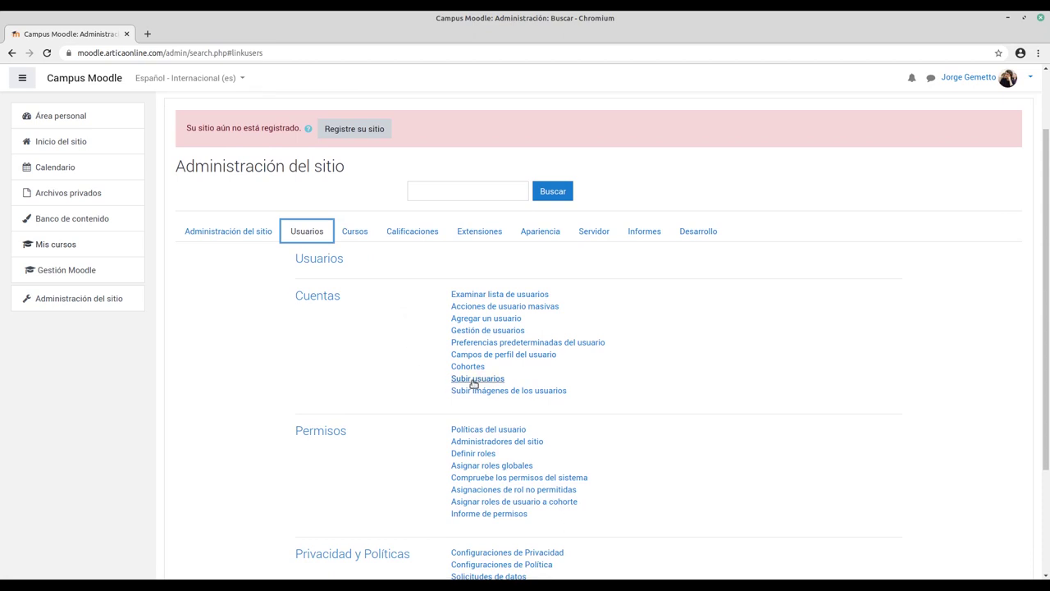
pyautogui.click(479, 380)
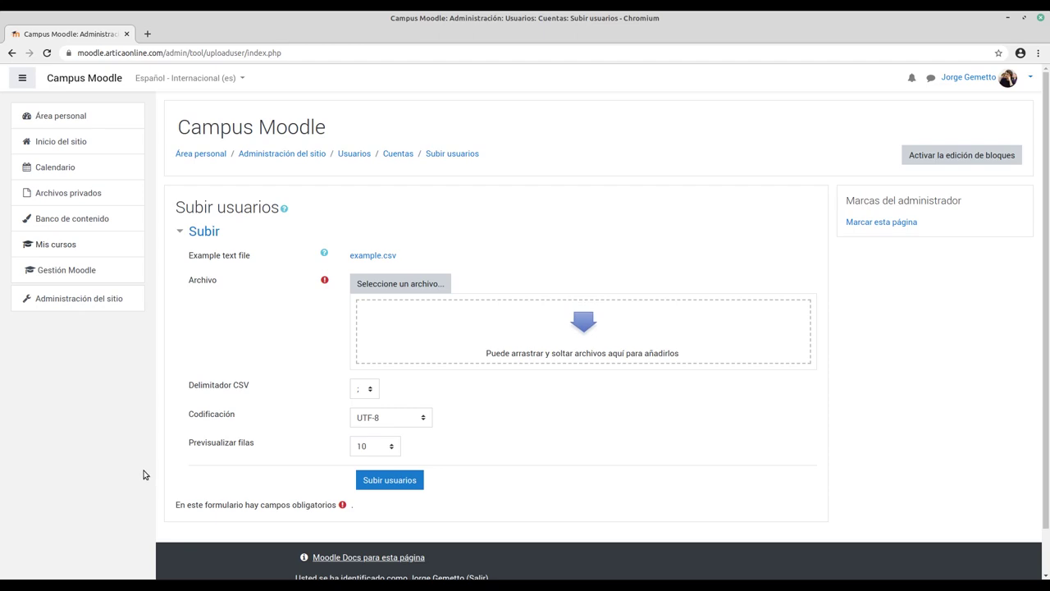
# Step: Drag modeloplanillaestudiantes.csv from the desktop into the Subir usuarios file area
pyautogui.press('super+d')
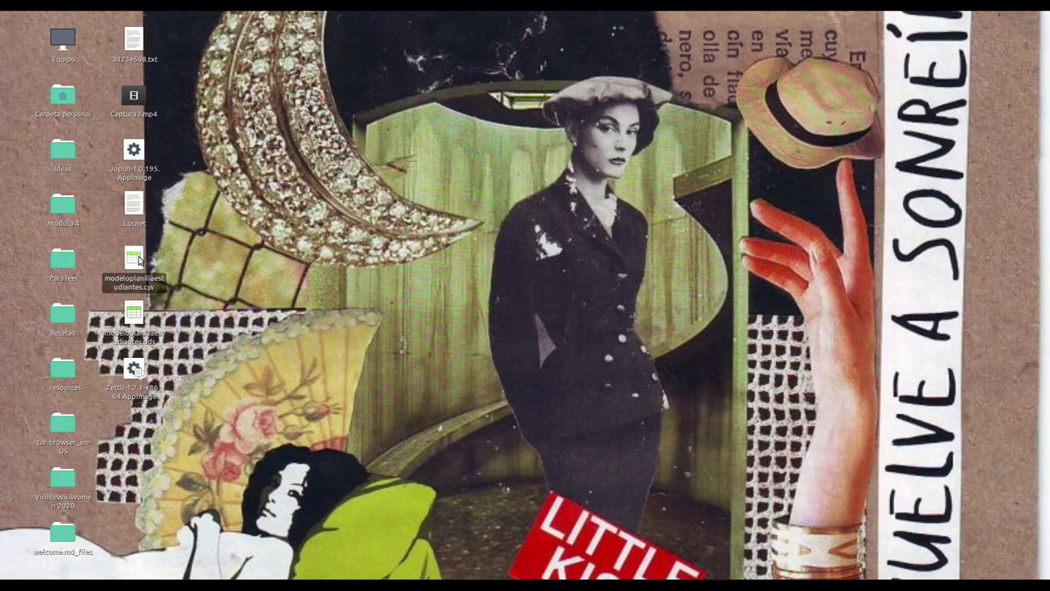
pyautogui.moveTo(136, 262); pyautogui.dragTo(502, 340)
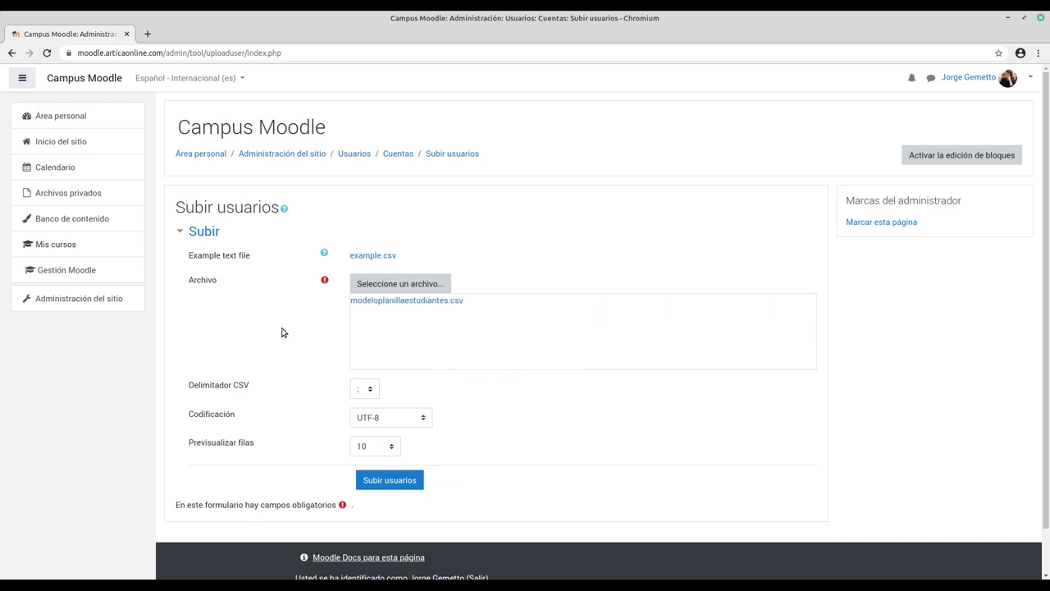
pyautogui.scroll(-1, 320, 323)
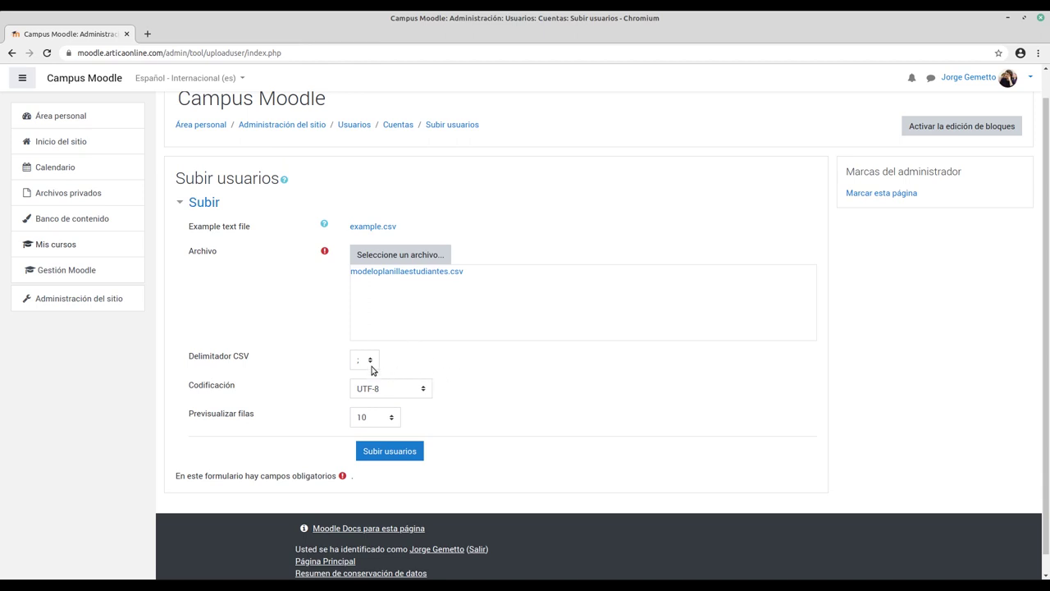
pyautogui.scroll(-1, 566, 456)
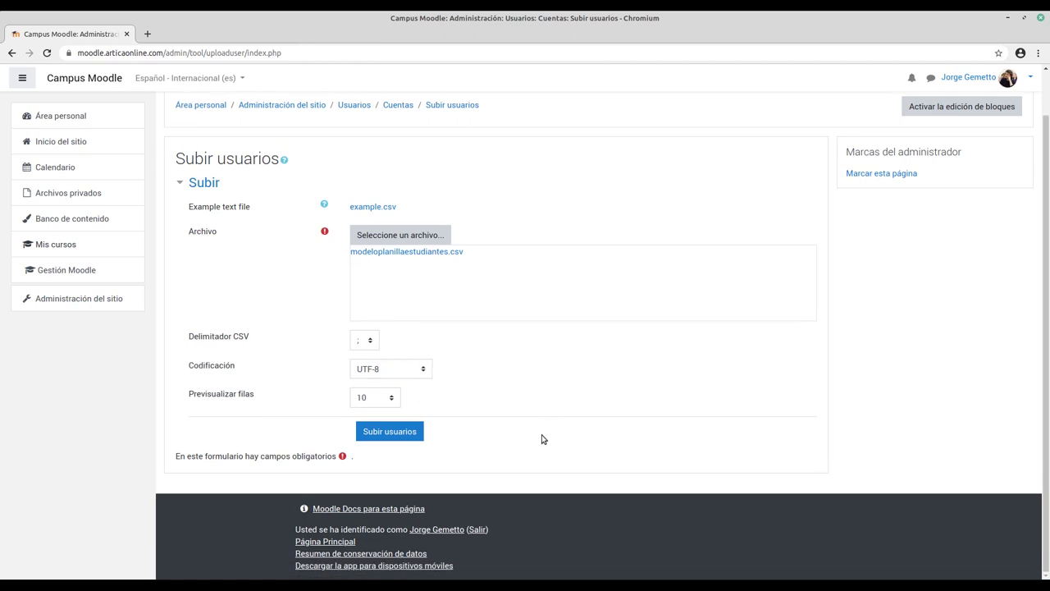
# Step: Submit the CSV and review the upload preview, its settings and default values
pyautogui.click(387, 432)
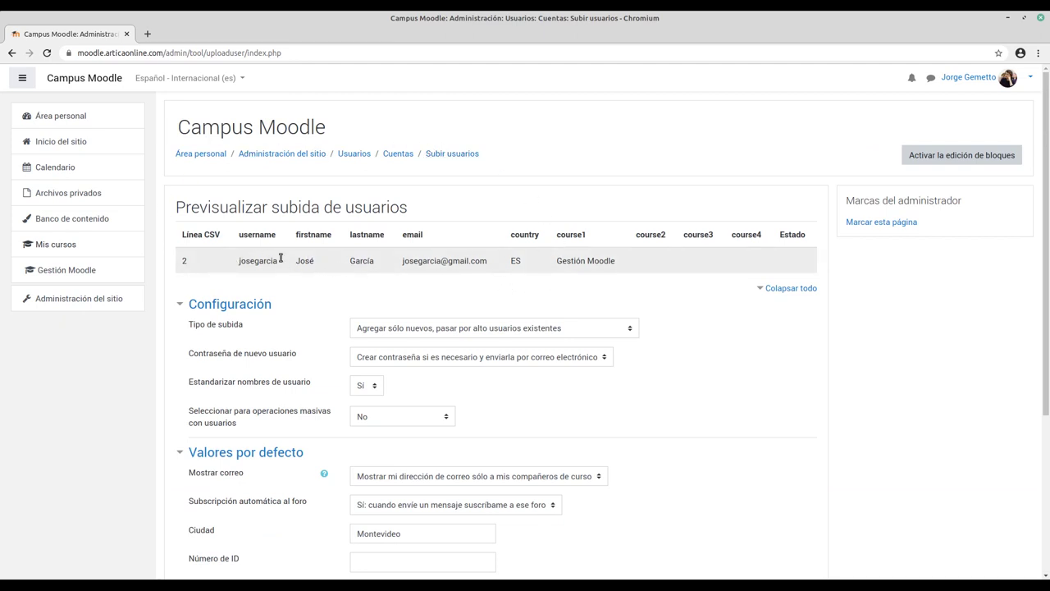
pyautogui.scroll(-1, 623, 281)
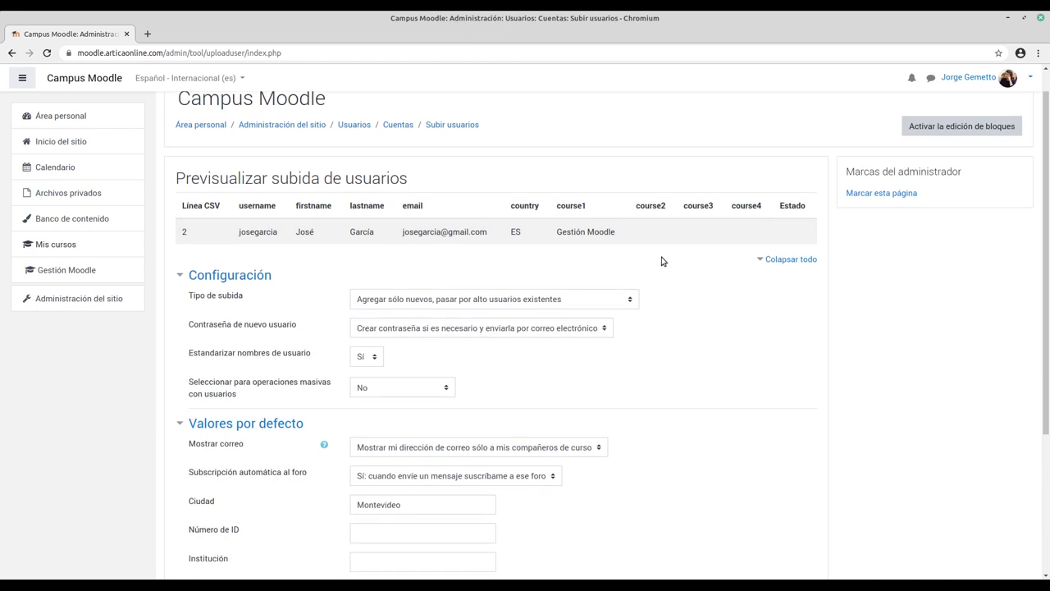
pyautogui.scroll(-1, 662, 256)
pyautogui.scroll(-1, 666, 238)
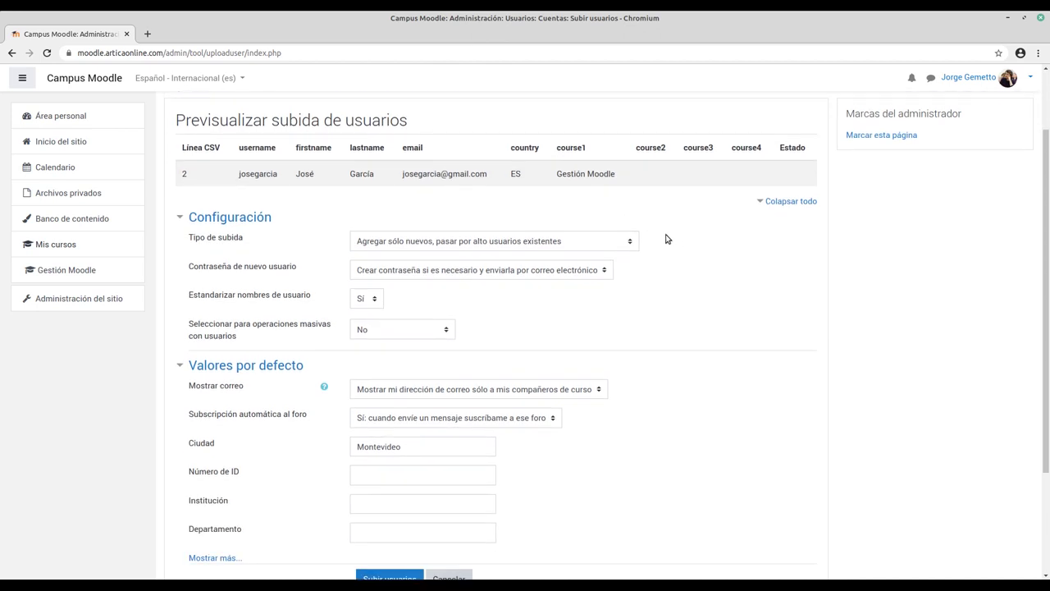
pyautogui.scroll(-2, 666, 239)
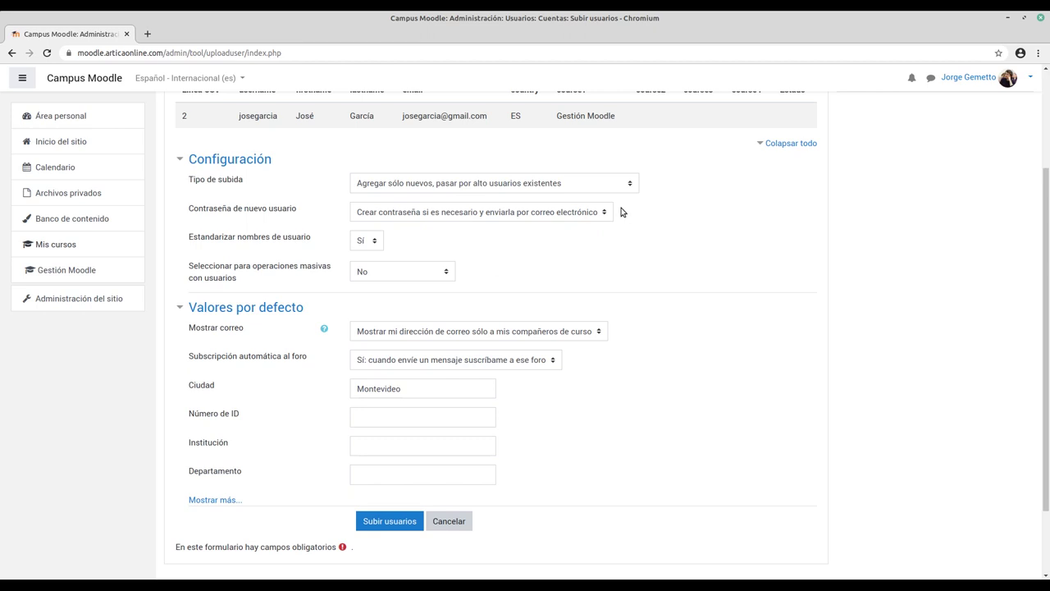
pyautogui.scroll(-1, 621, 212)
pyautogui.scroll(1, 621, 212)
pyautogui.scroll(-1, 621, 212)
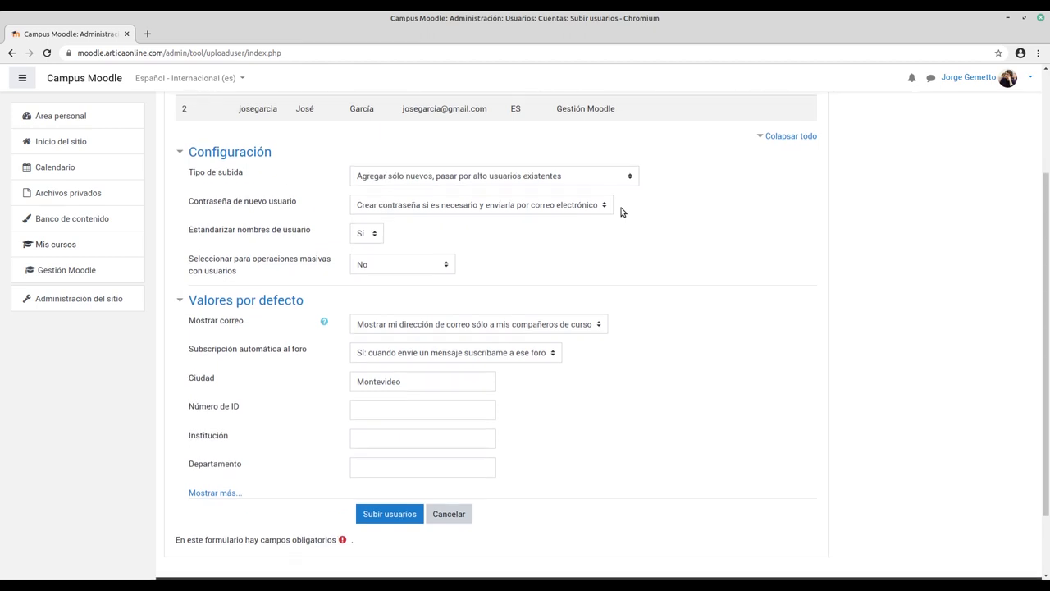
pyautogui.scroll(1, 621, 212)
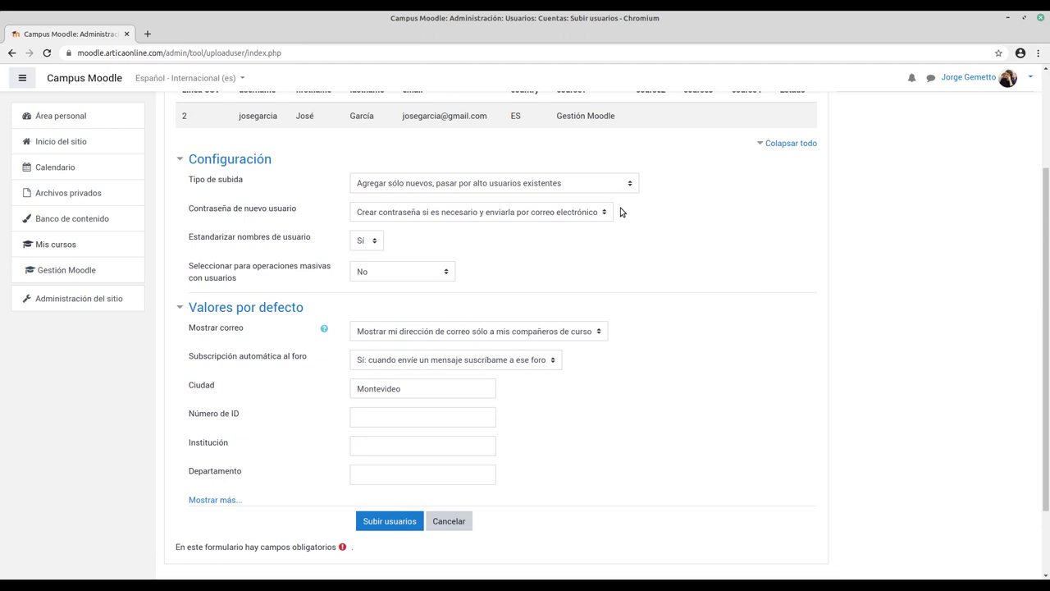
pyautogui.scroll(-1, 621, 211)
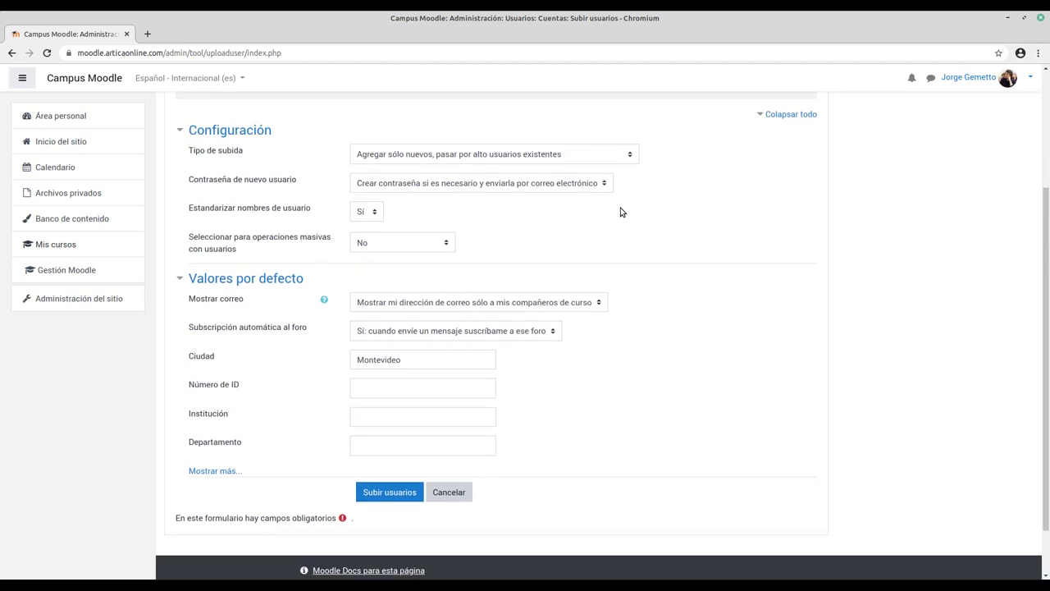
pyautogui.scroll(-1, 621, 212)
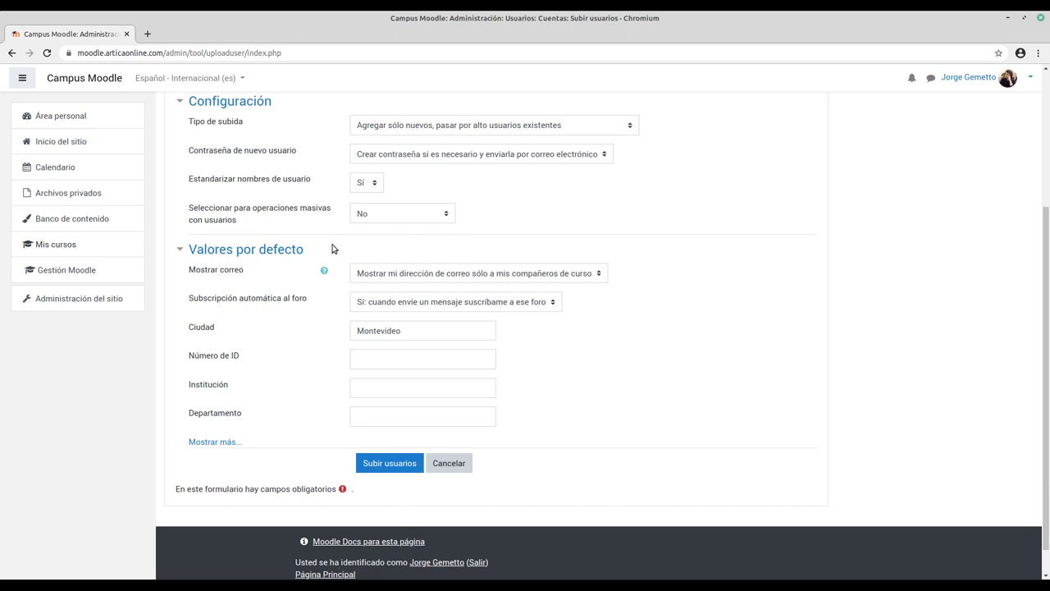
pyautogui.scroll(-1, 332, 248)
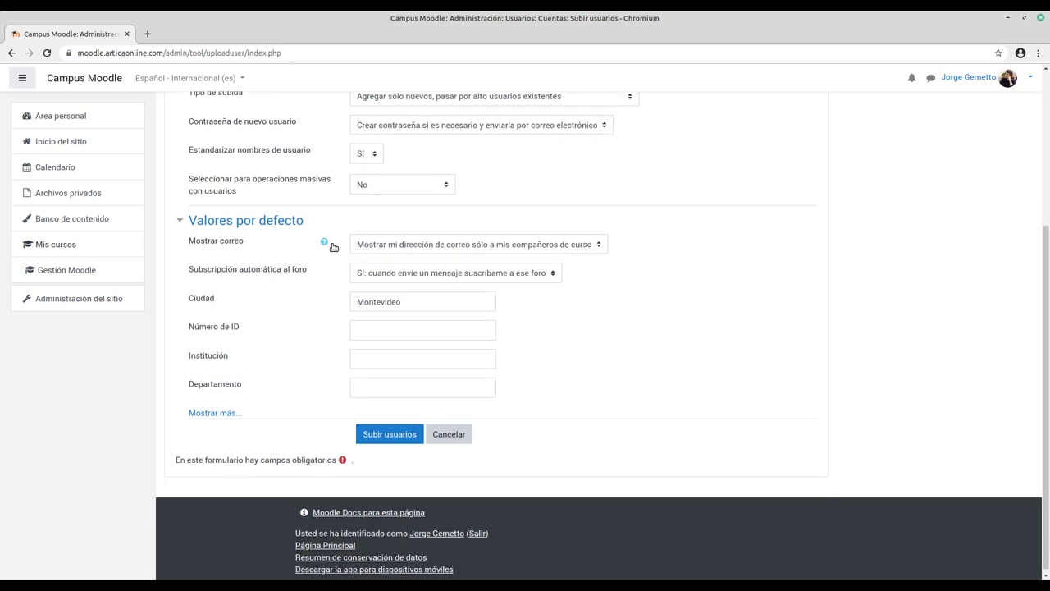
pyautogui.scroll(-1, 333, 247)
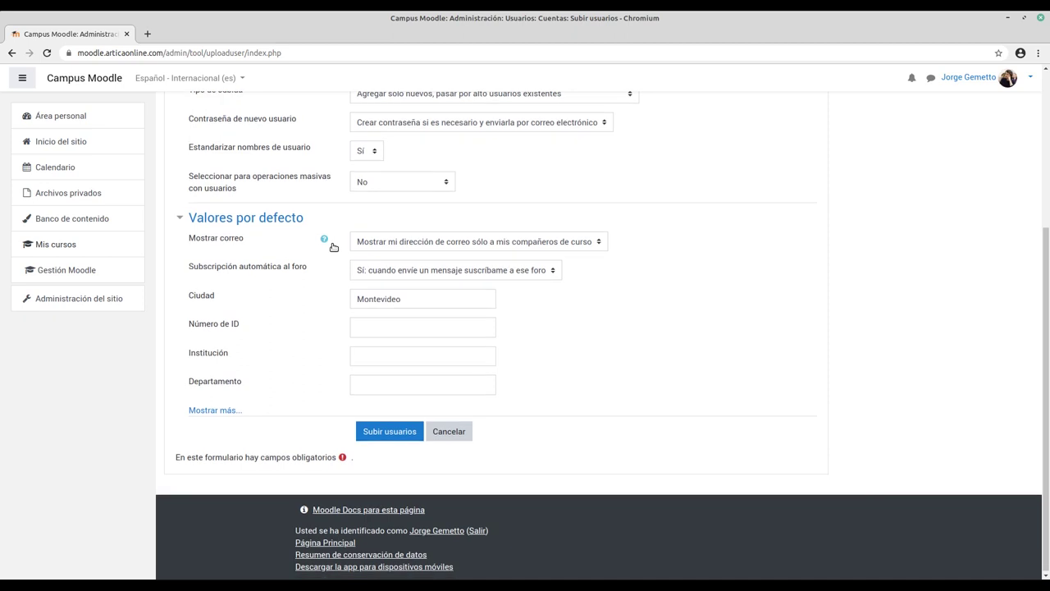
# Step: Delete Montevideo from the default Ciudad field, leaving it empty
pyautogui.doubleClick(420, 299)
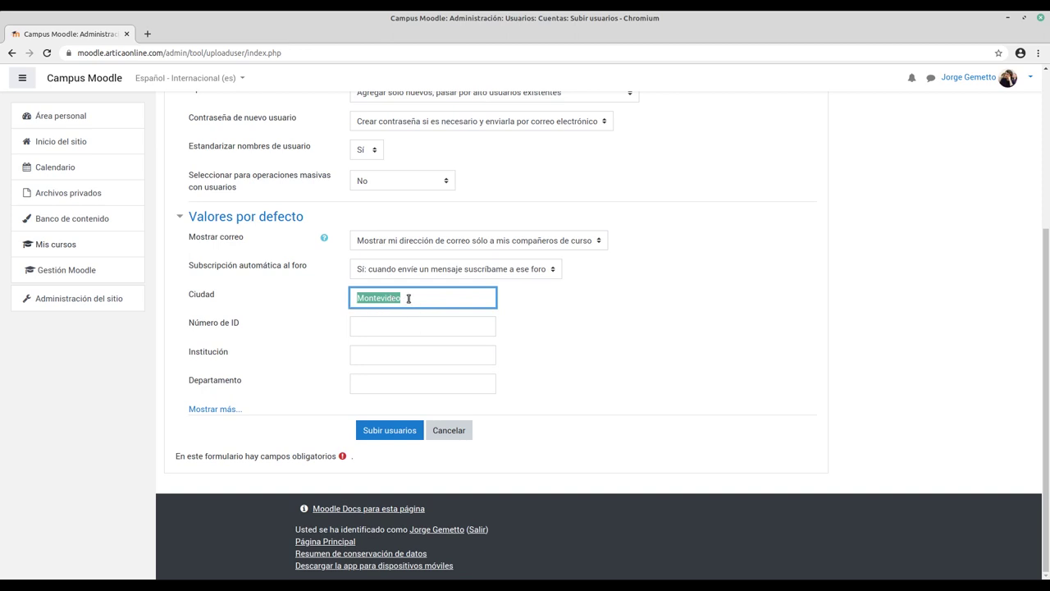
pyautogui.press('BackSpace')
pyautogui.click(549, 311)
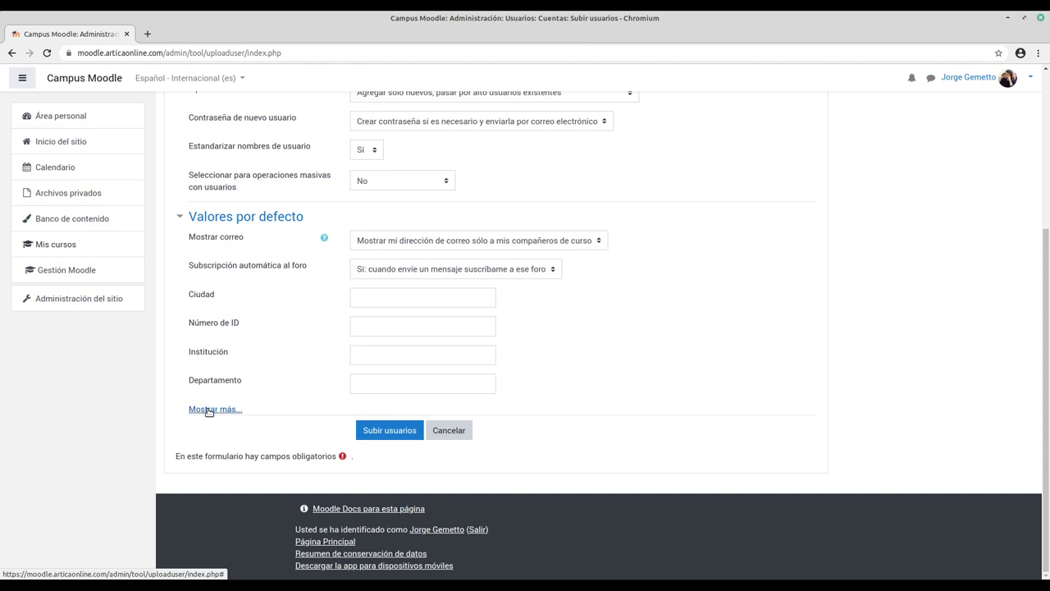
# Step: Expand 'Mostrar más...' to review the additional default user fields
pyautogui.click(207, 410)
pyautogui.scroll(5, 176, 313)
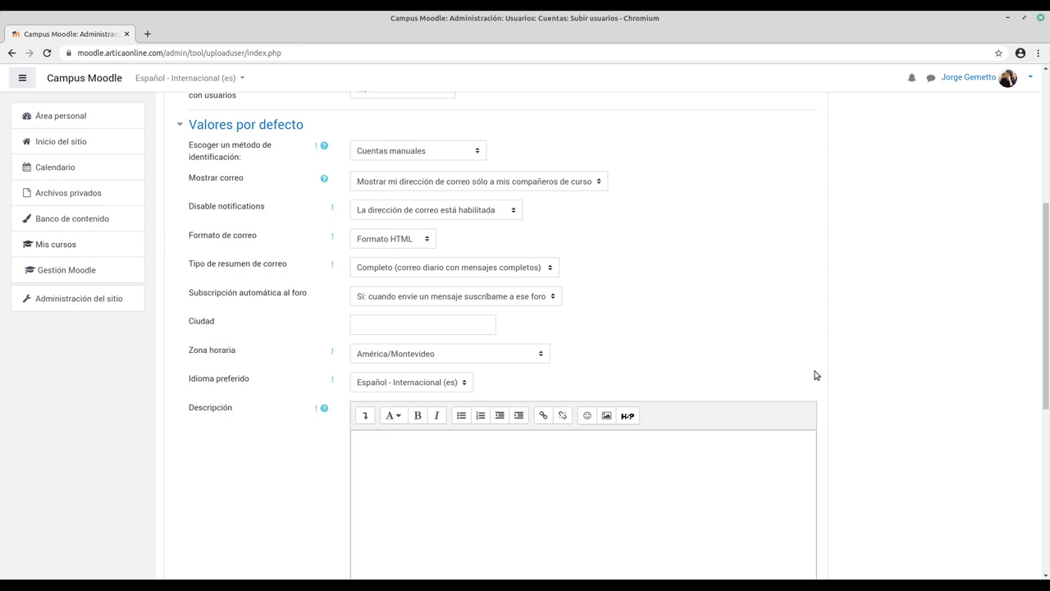
pyautogui.scroll(-1, 818, 381)
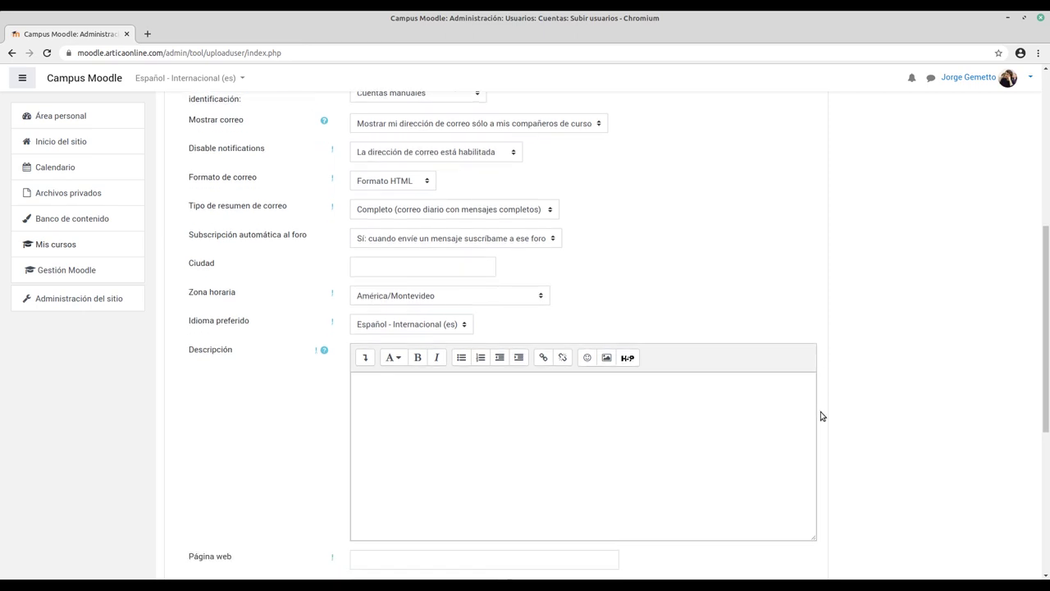
pyautogui.scroll(-3, 819, 418)
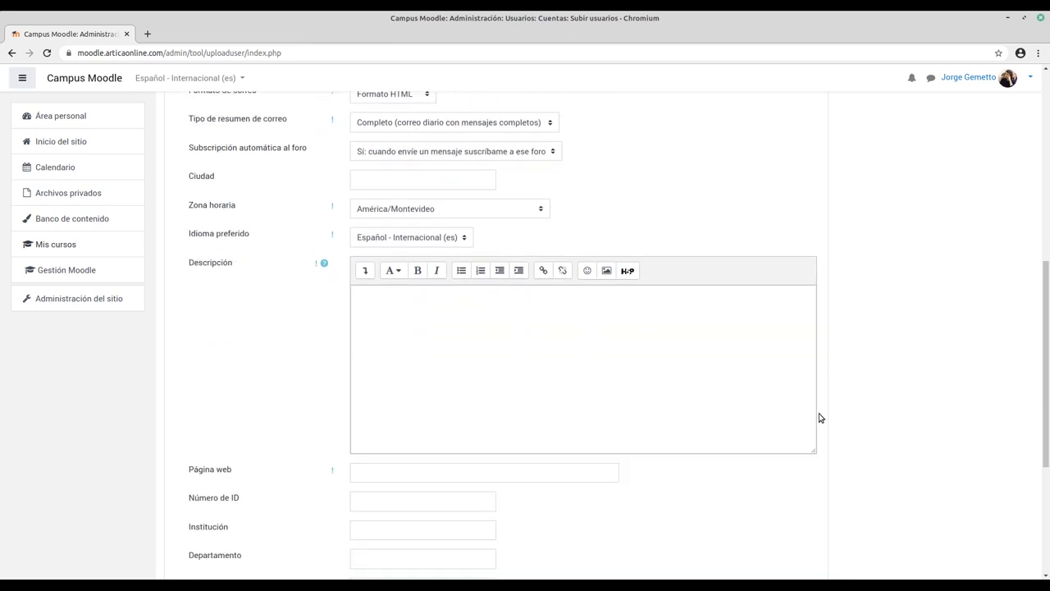
pyautogui.scroll(-3, 819, 418)
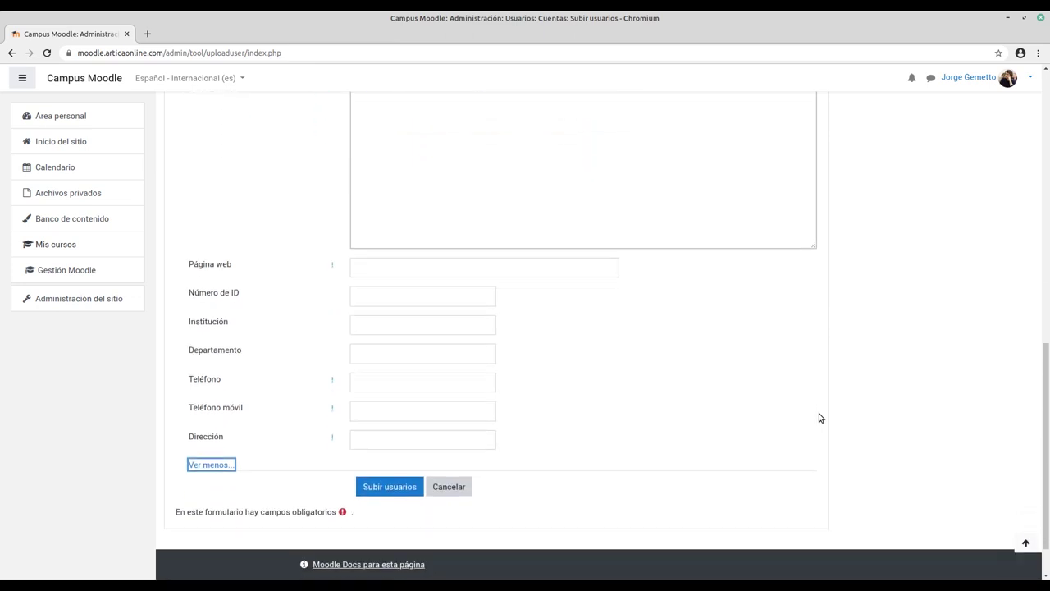
pyautogui.scroll(2, 298, 379)
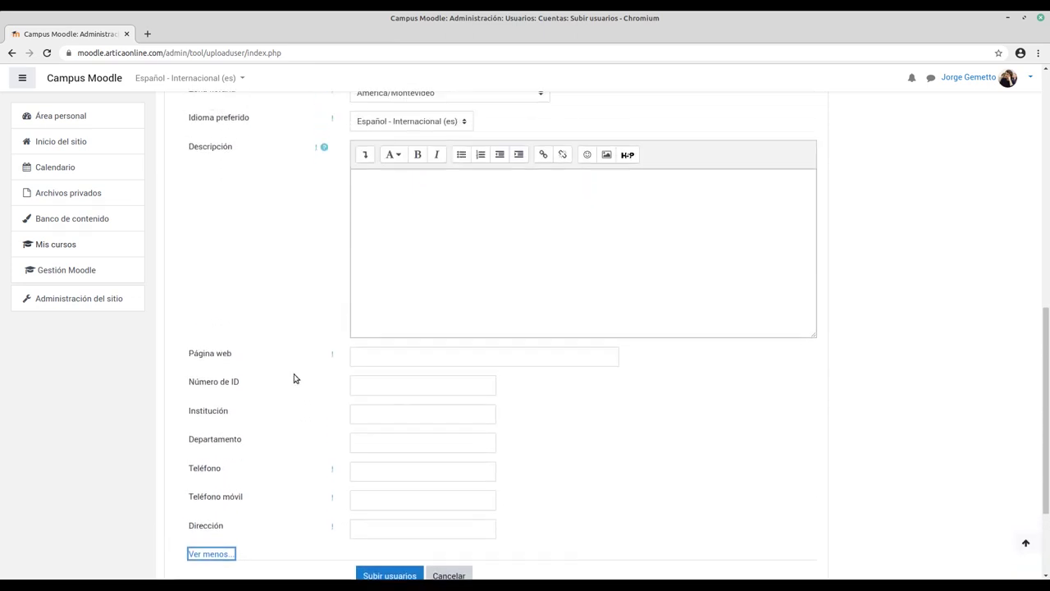
pyautogui.scroll(-2, 295, 377)
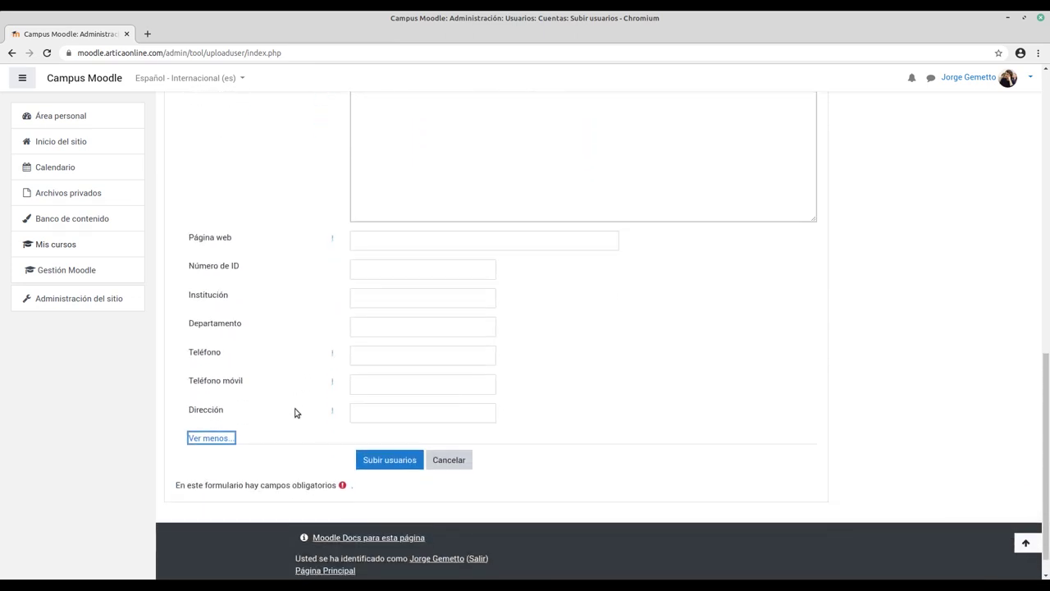
# Step: Run Subir usuarios, creating one student in Gestión Moodle with 0 errors, then continue
pyautogui.click(391, 461)
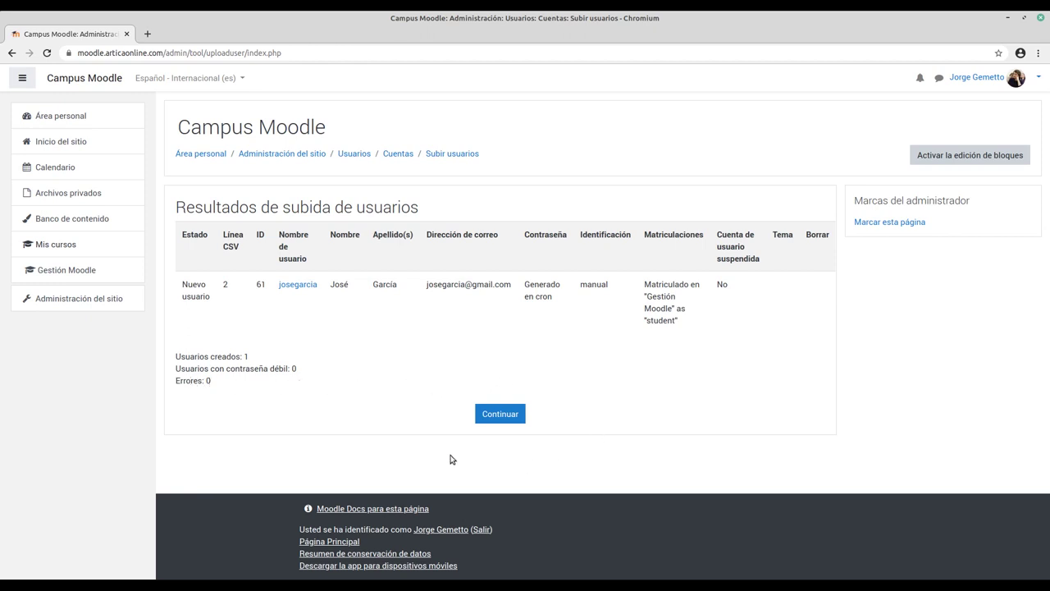
pyautogui.click(500, 414)
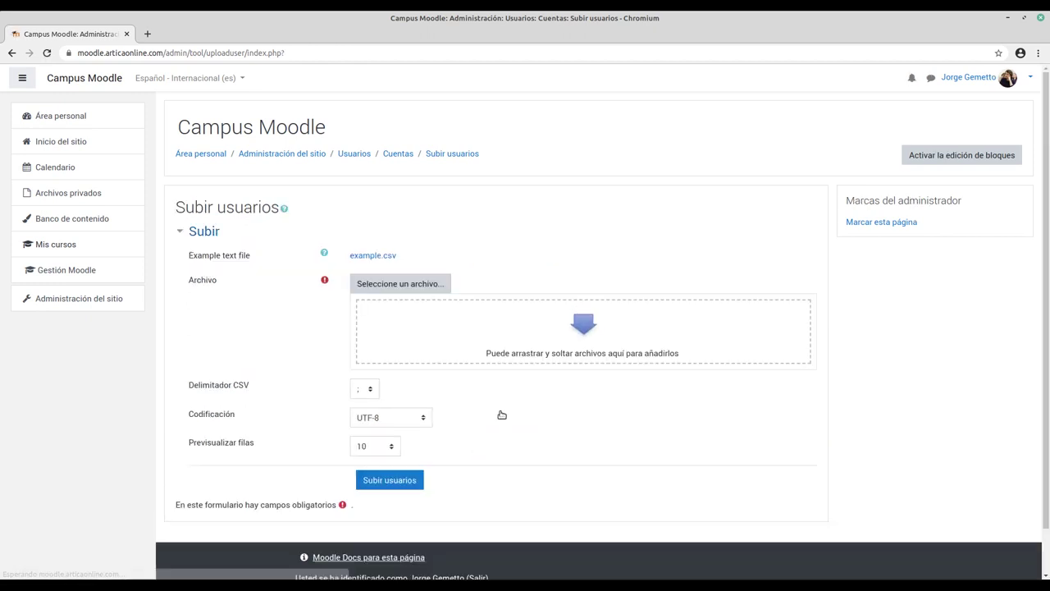